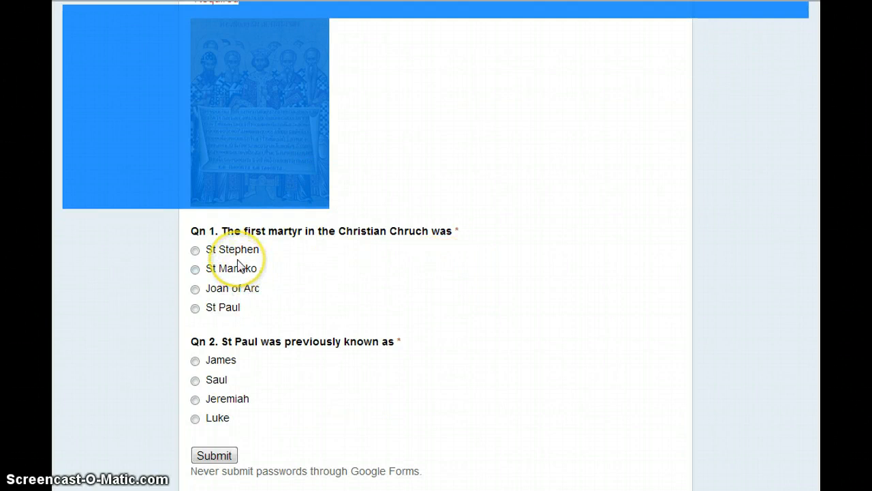
# - Switch the live Church History quiz into the Google Forms editor with 'Edit this form'
pyautogui.scroll(1, 239, 266)
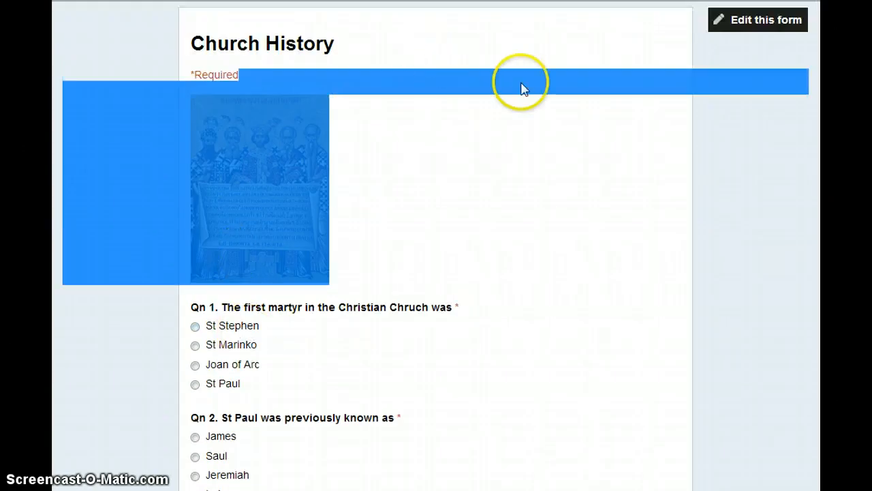
pyautogui.click(756, 22)
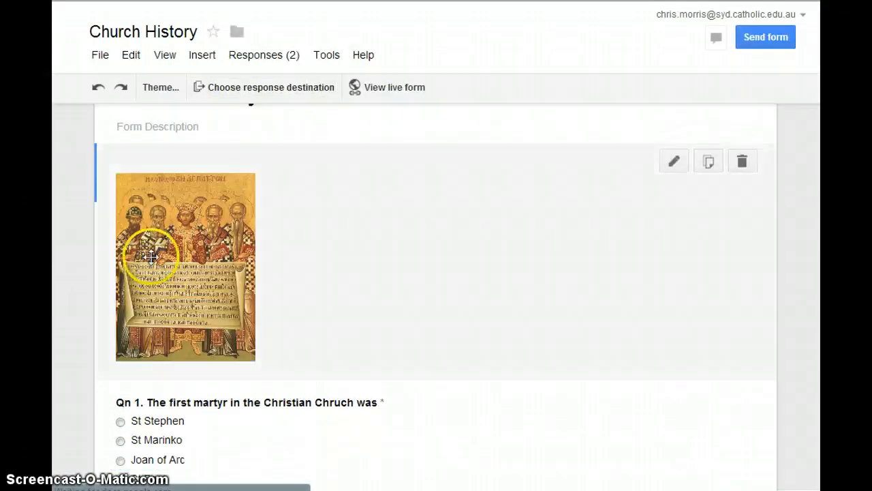
pyautogui.scroll(-1, 187, 343)
pyautogui.scroll(2, 231, 291)
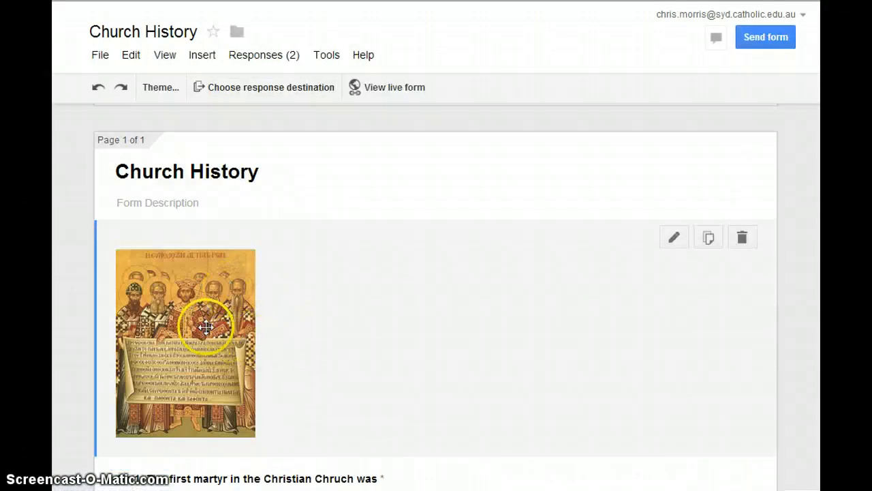
pyautogui.scroll(-1, 224, 286)
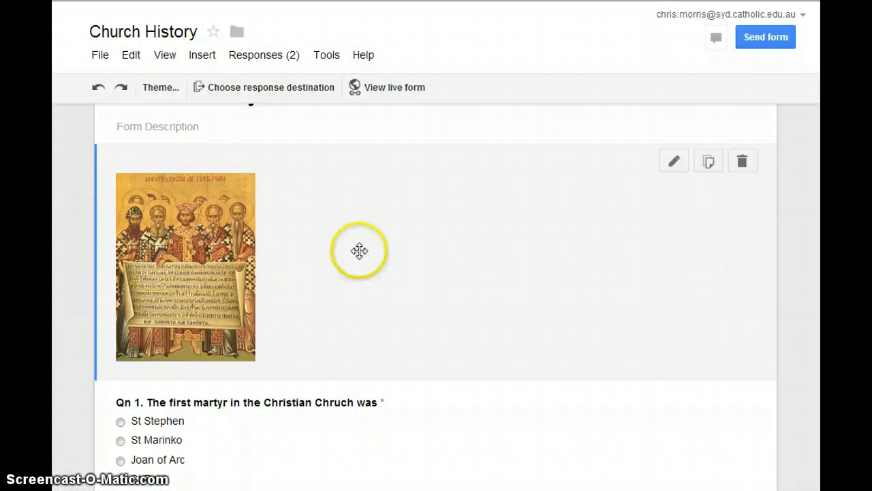
pyautogui.scroll(-3, 359, 258)
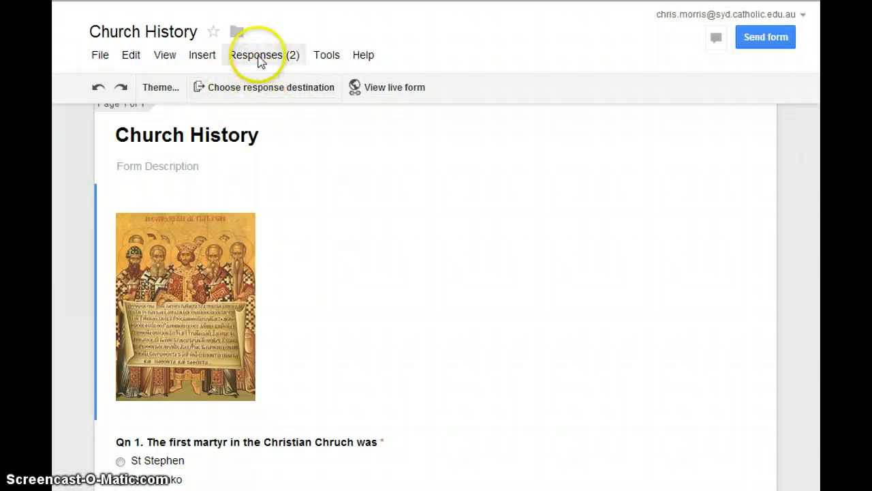
pyautogui.click(259, 60)
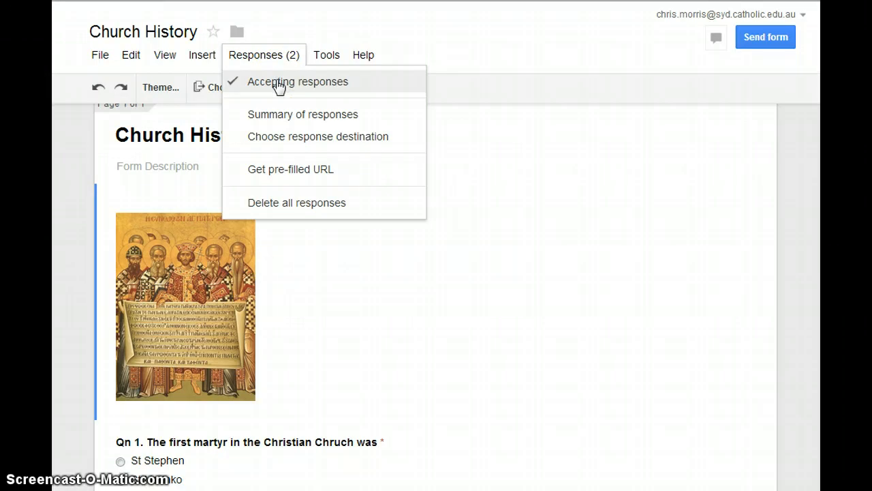
pyautogui.click(278, 86)
pyautogui.click(270, 55)
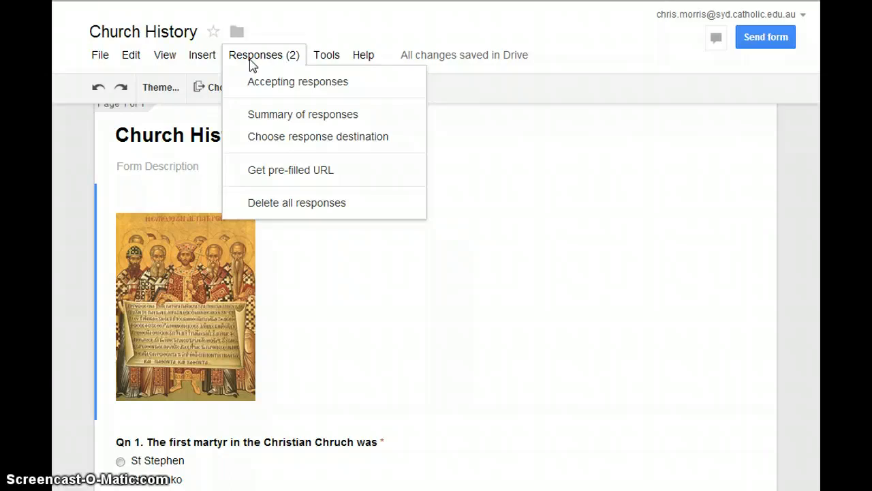
pyautogui.click(262, 85)
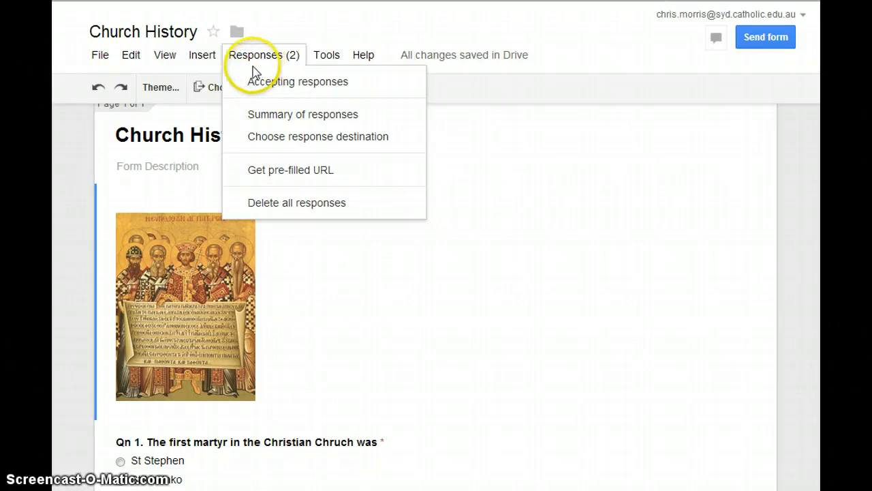
pyautogui.click(300, 28)
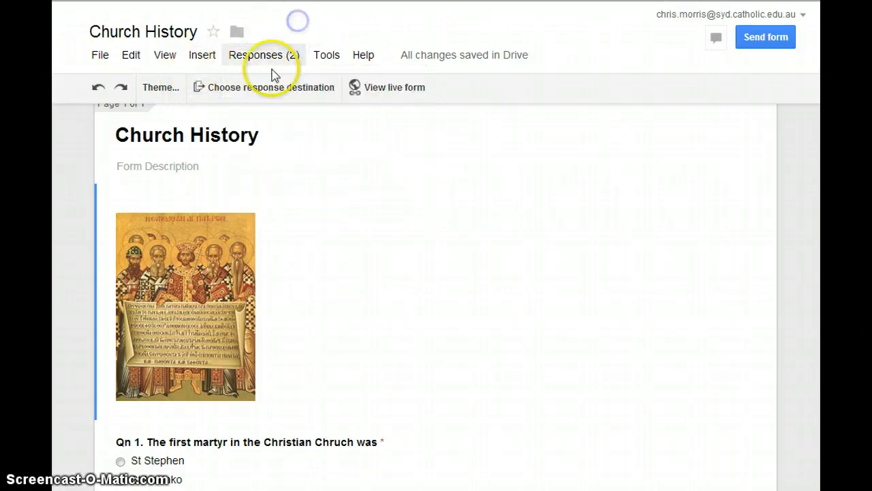
# - Link responses to a new Church History (Responses) spreadsheet and open it to view both submissions
pyautogui.click(273, 88)
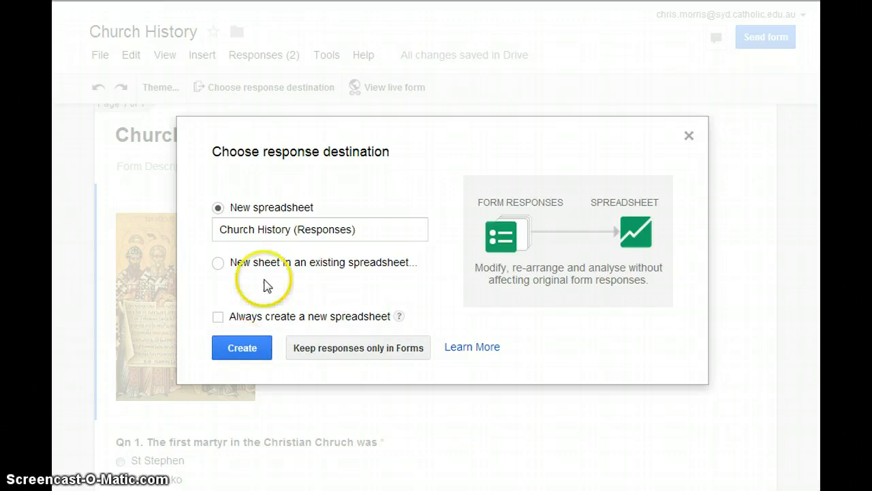
pyautogui.click(250, 349)
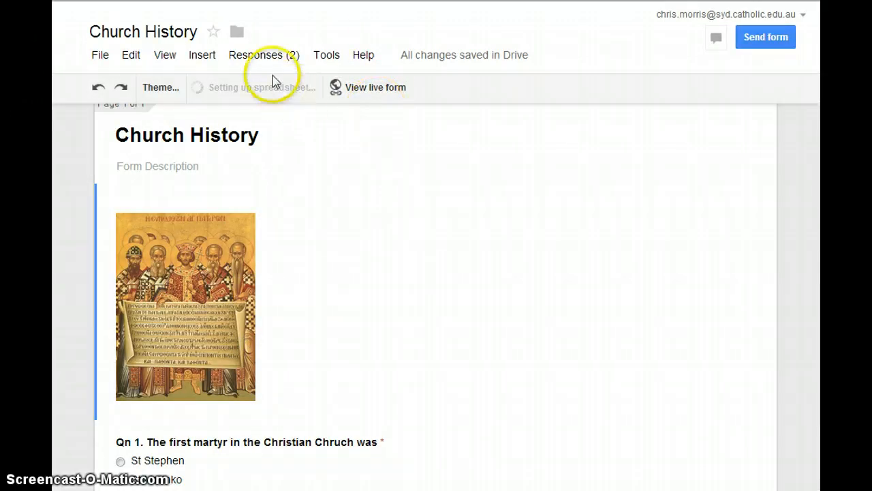
pyautogui.moveTo(389, 221)
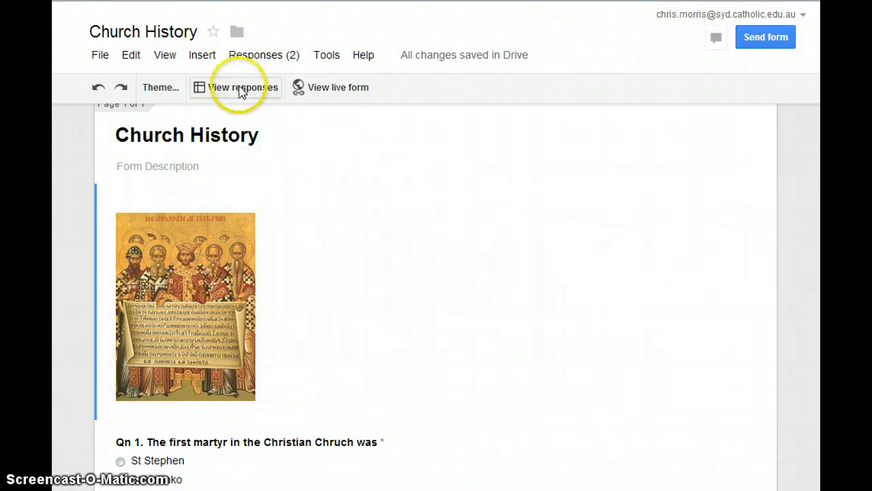
pyautogui.click(240, 89)
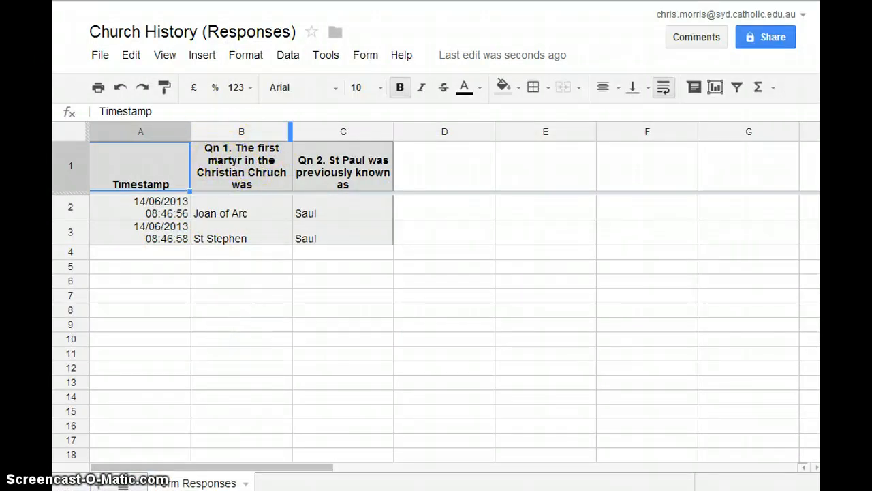
# - Look over the two responses in the sheet, then go back to the form editor tab
pyautogui.click(333, 2)
# - Add a required text question titled 'Please record your name'
pyautogui.scroll(2, 302, 228)
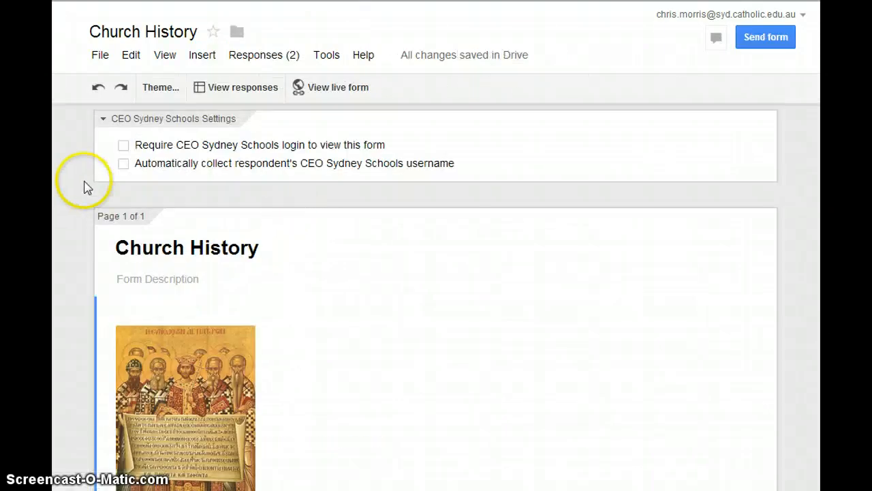
pyautogui.click(197, 59)
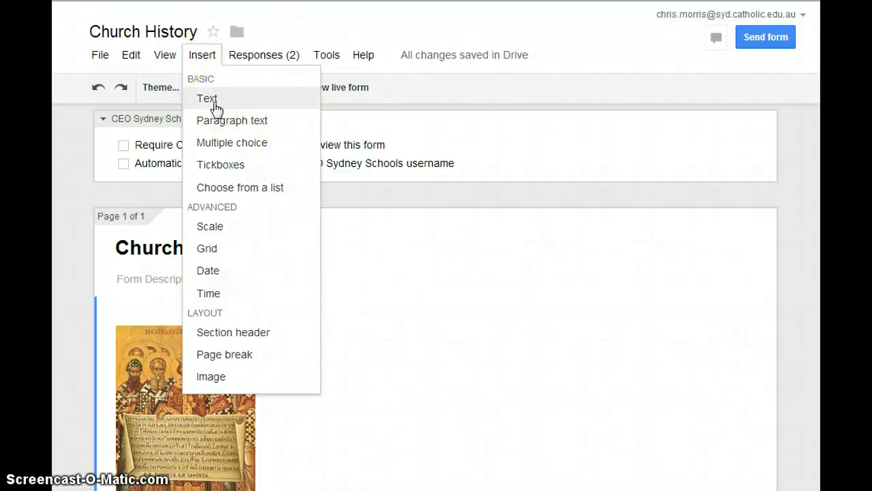
pyautogui.click(212, 103)
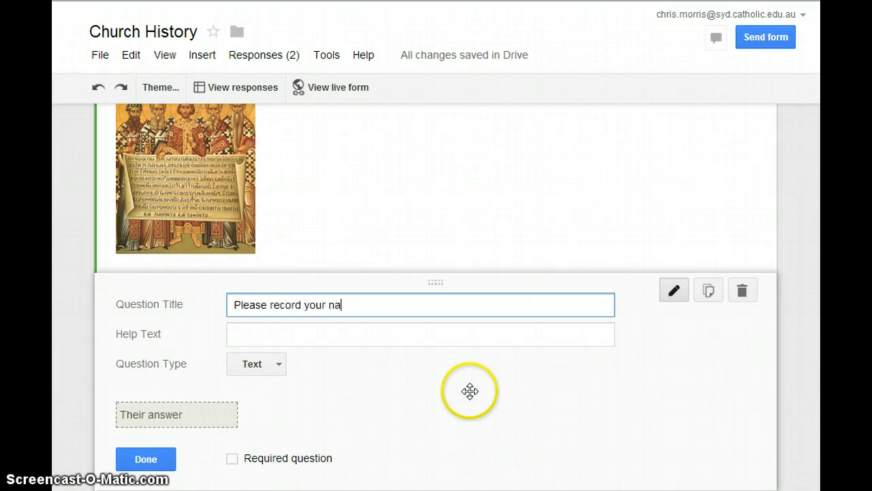
pyautogui.click(232, 458)
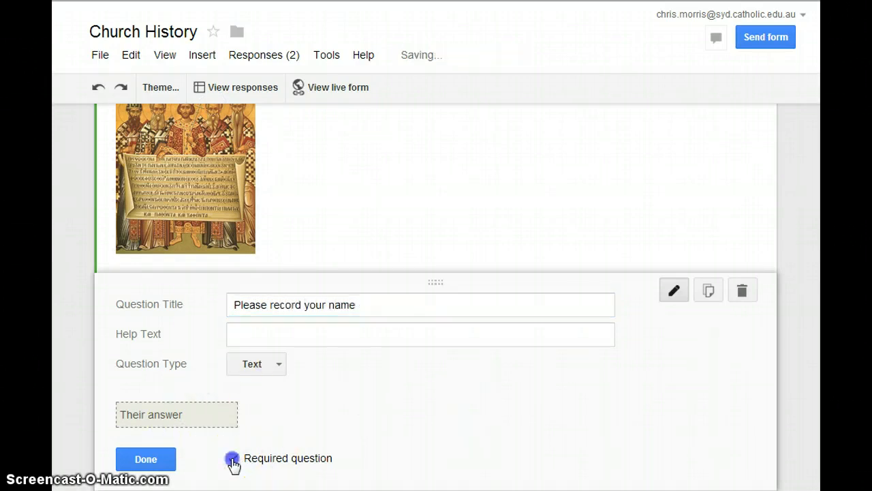
pyautogui.click(159, 463)
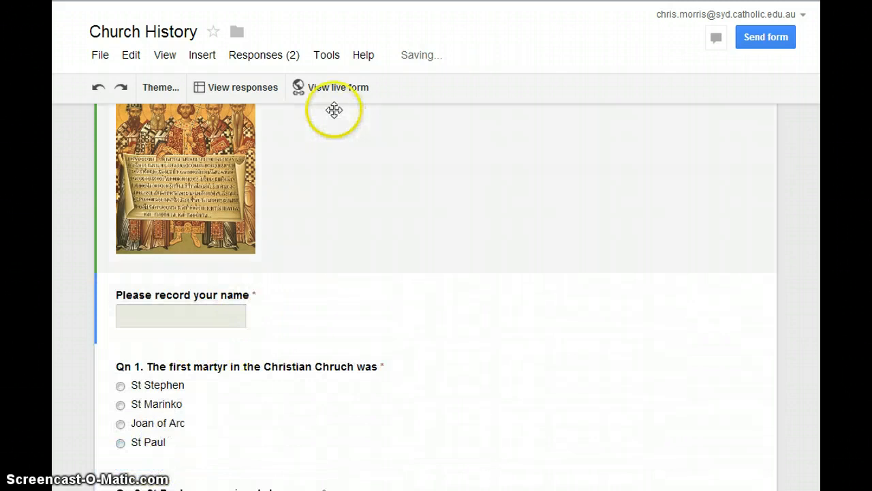
# - Duplicate the name question and retitle the copy 'Please record your email address'
pyautogui.click(245, 295)
pyautogui.scroll(-2, 708, 292)
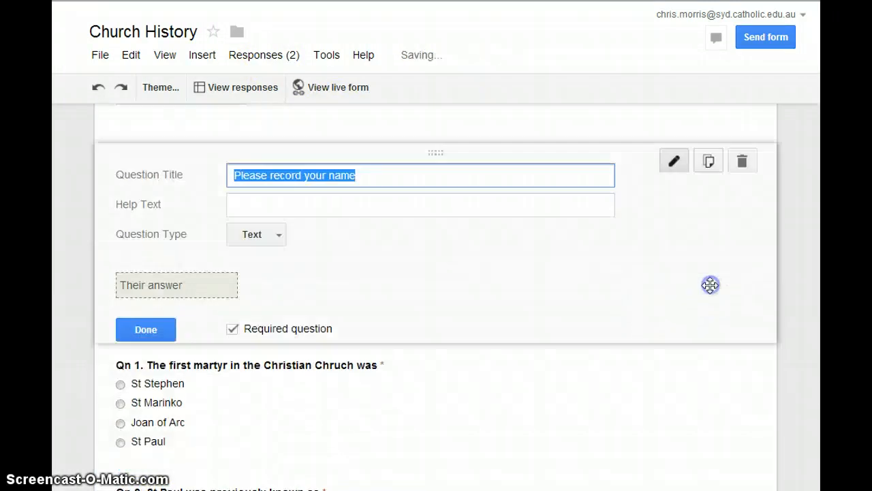
pyautogui.scroll(1, 360, 223)
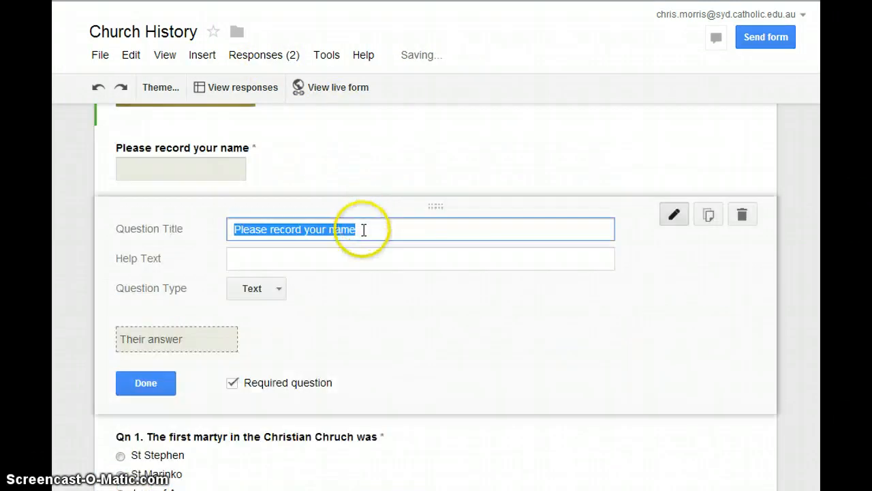
pyautogui.click(366, 229)
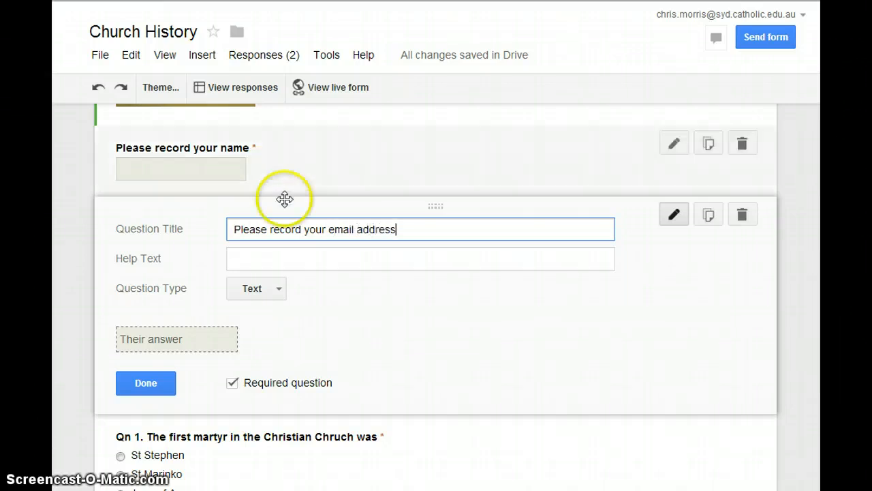
pyautogui.click(146, 386)
pyautogui.scroll(2, 339, 272)
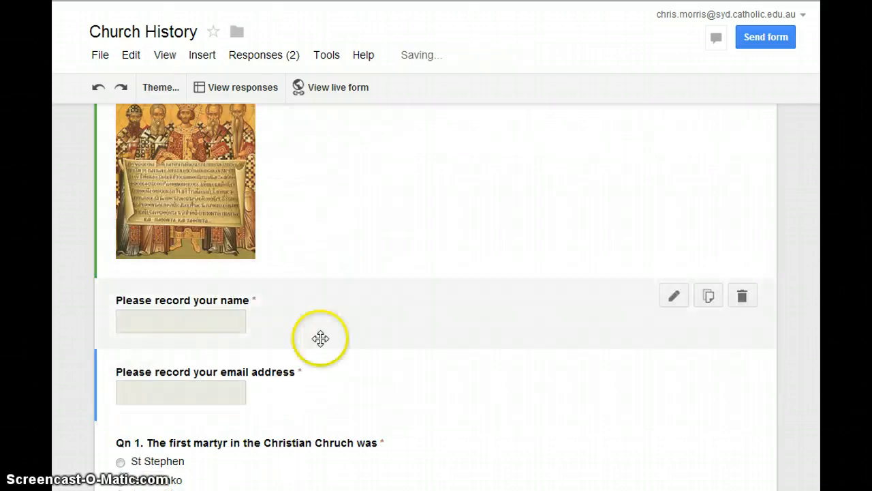
pyautogui.moveTo(331, 327); pyautogui.dragTo(333, 392)
pyautogui.scroll(-2, 341, 382)
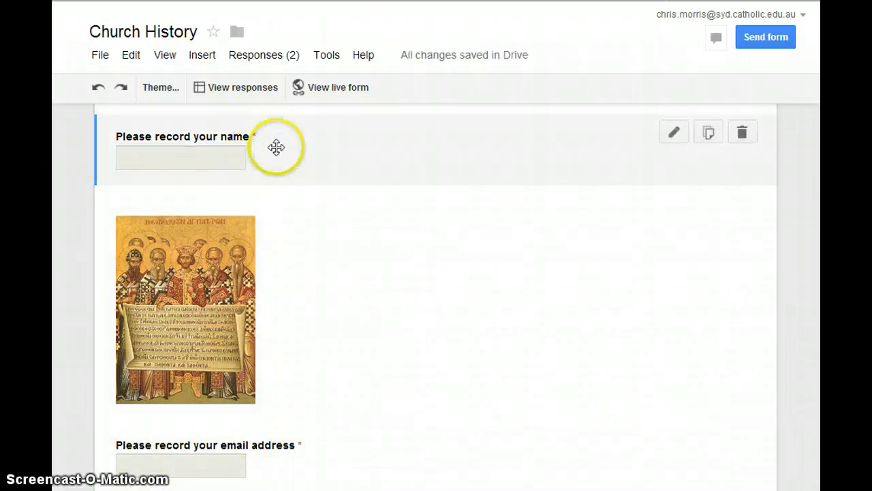
pyautogui.moveTo(276, 145); pyautogui.dragTo(276, 229)
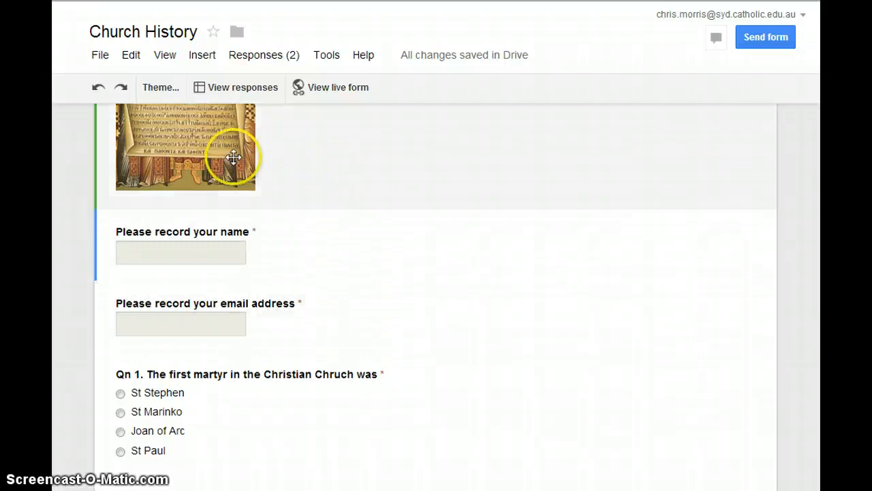
pyautogui.scroll(2, 312, 232)
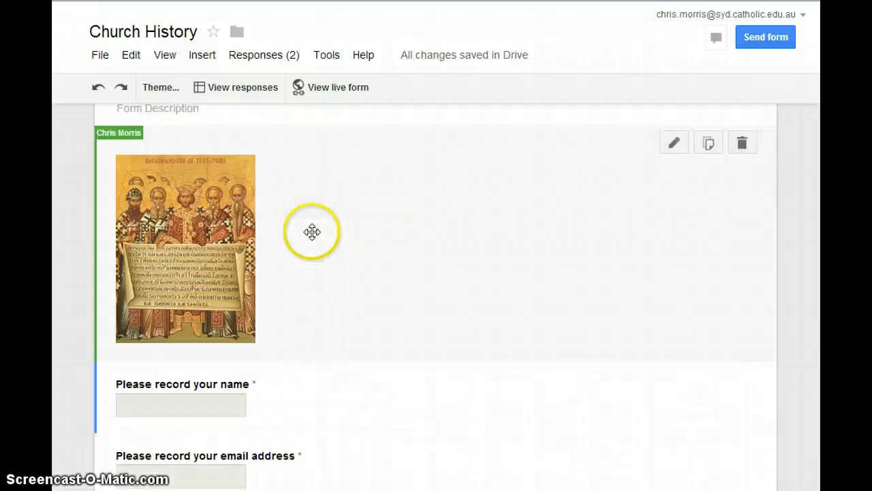
# - Unlink the Church History form from its old spreadsheet via Responses > Unlink form, confirming Unlink
pyautogui.click(269, 58)
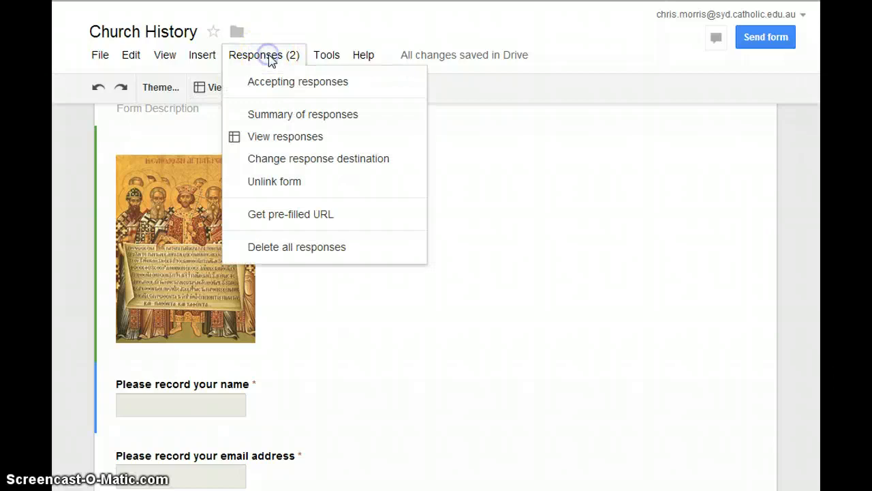
pyautogui.click(288, 185)
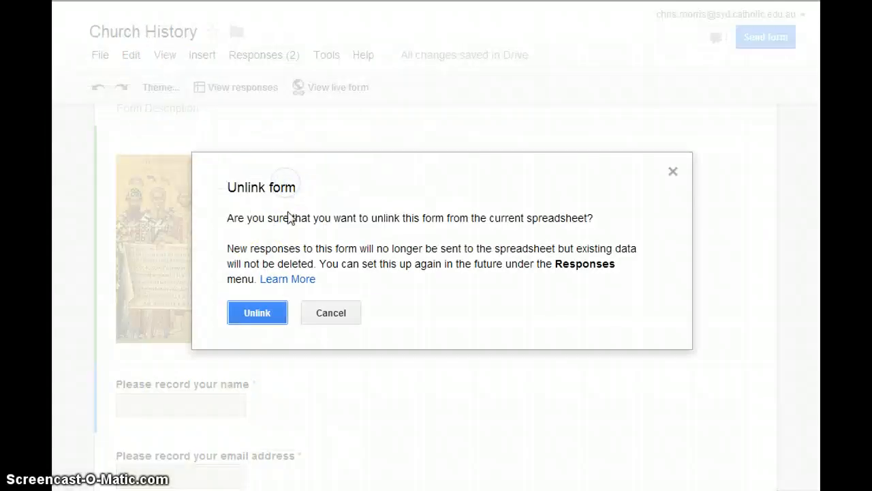
pyautogui.click(255, 312)
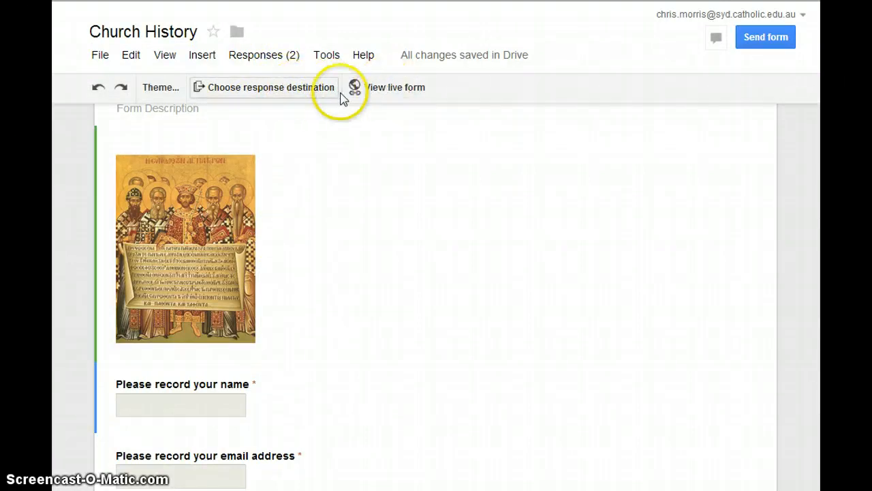
pyautogui.click(302, 90)
# - Create a new response spreadsheet, turn Accepting responses back on, and view the live form
pyautogui.click(246, 345)
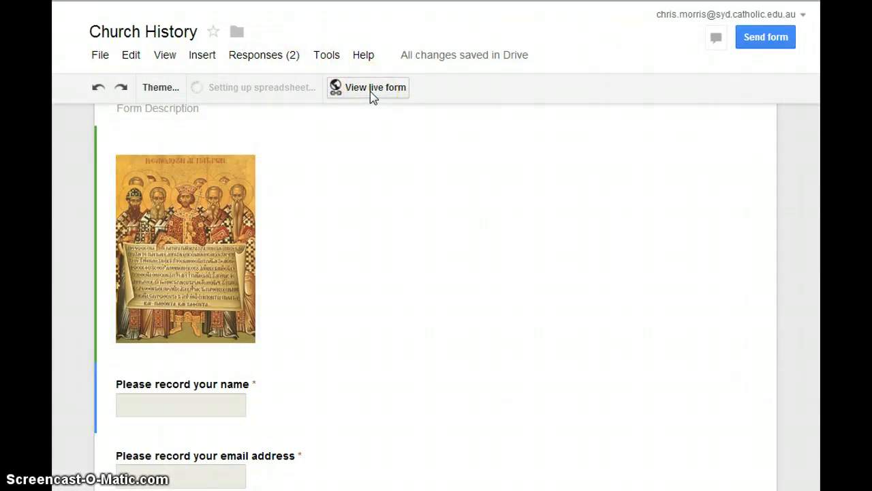
pyautogui.click(344, 92)
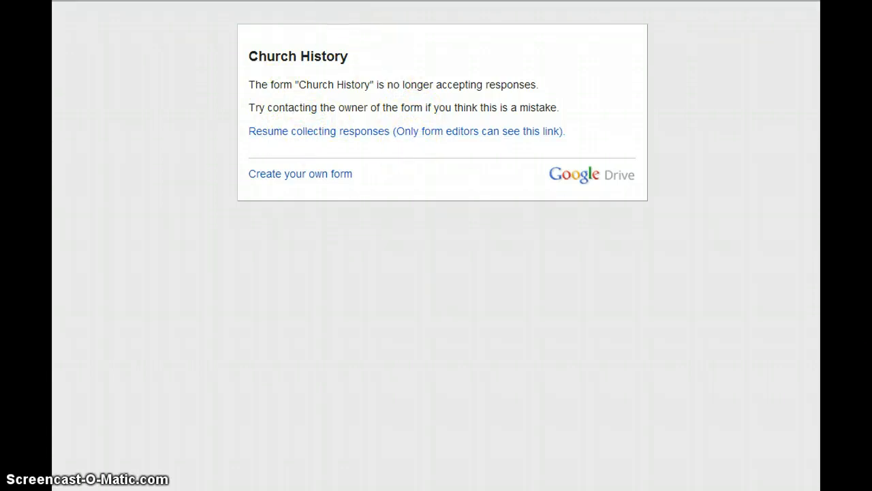
pyautogui.hotkey('ctrl', 'Tab')
pyautogui.click(263, 55)
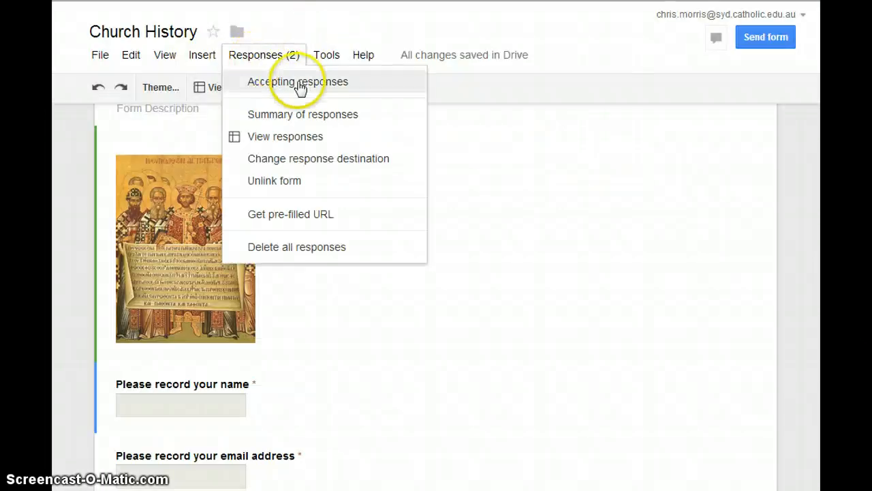
pyautogui.click(297, 82)
pyautogui.click(340, 88)
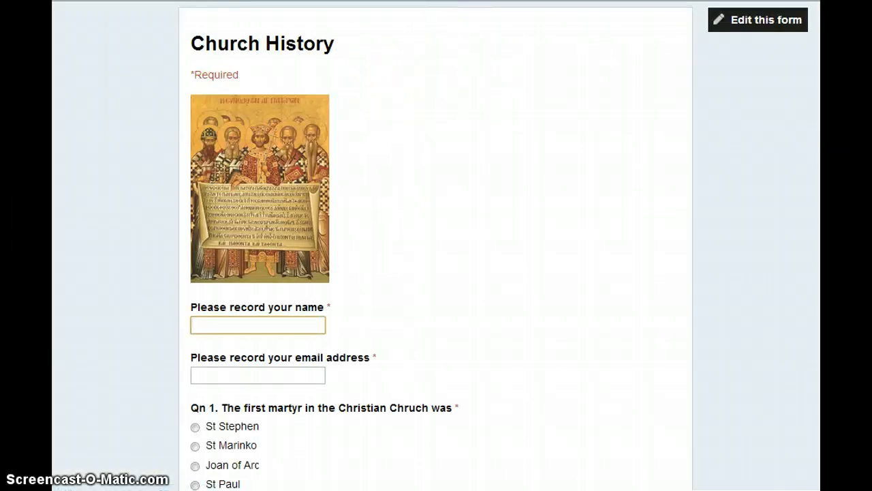
pyautogui.click(552, 2)
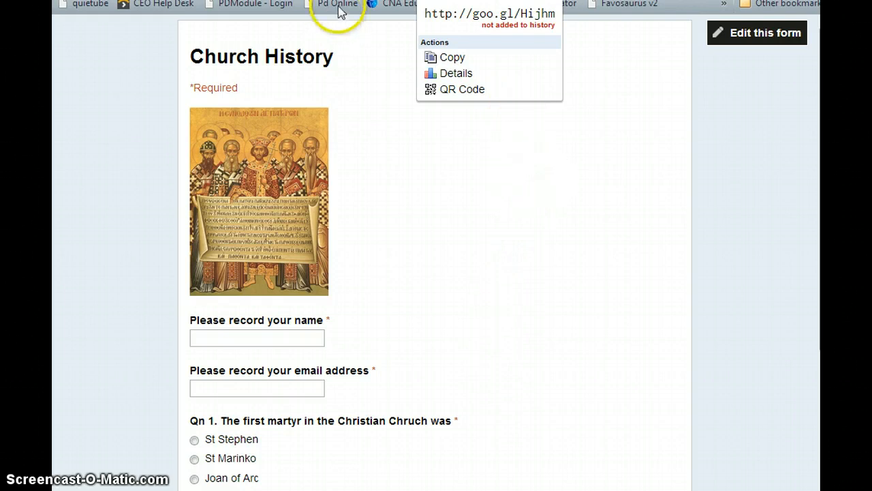
# - Dismiss the goo.gl popup and open the responses spreadsheet showing the third, named submission
pyautogui.click(641, 146)
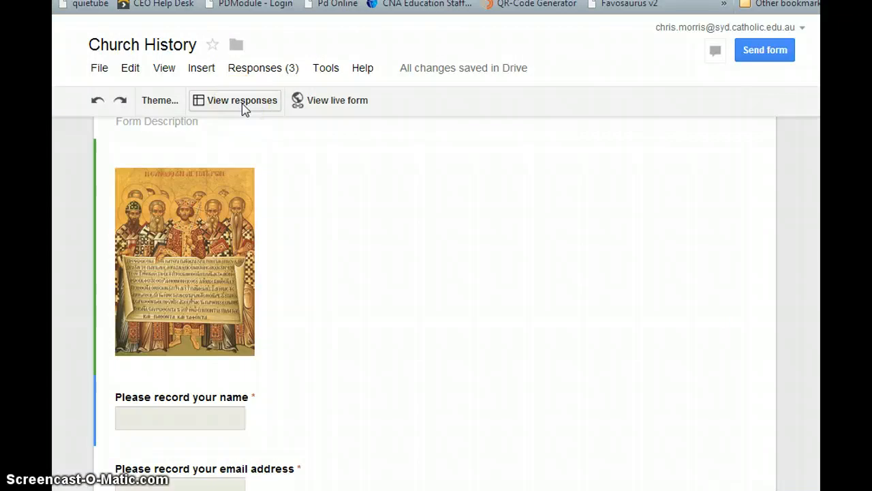
pyautogui.click(242, 104)
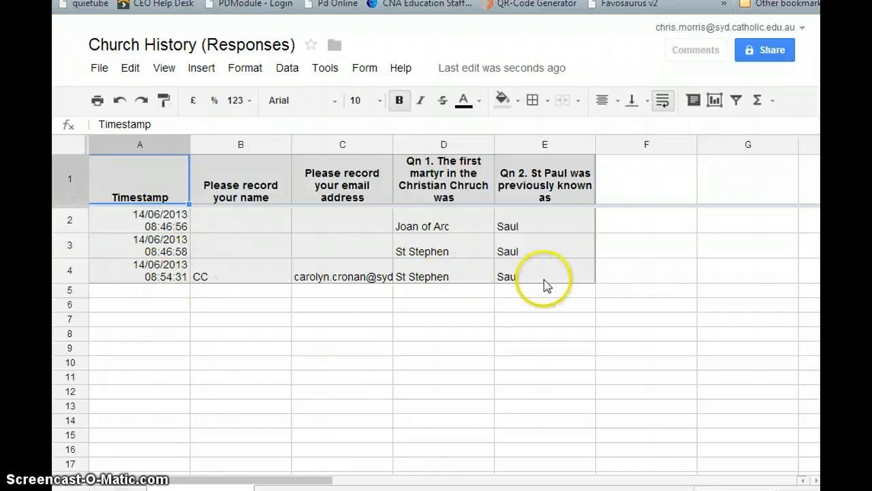
# - Delete the nameless test responses in rows 2–3, then go back to the live form
pyautogui.moveTo(65, 225); pyautogui.dragTo(68, 244)
pyautogui.rightClick(74, 219)
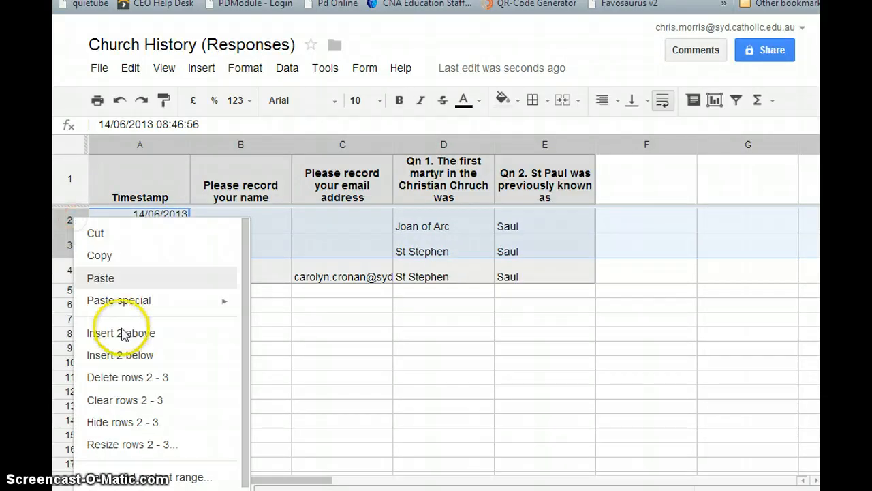
pyautogui.click(128, 377)
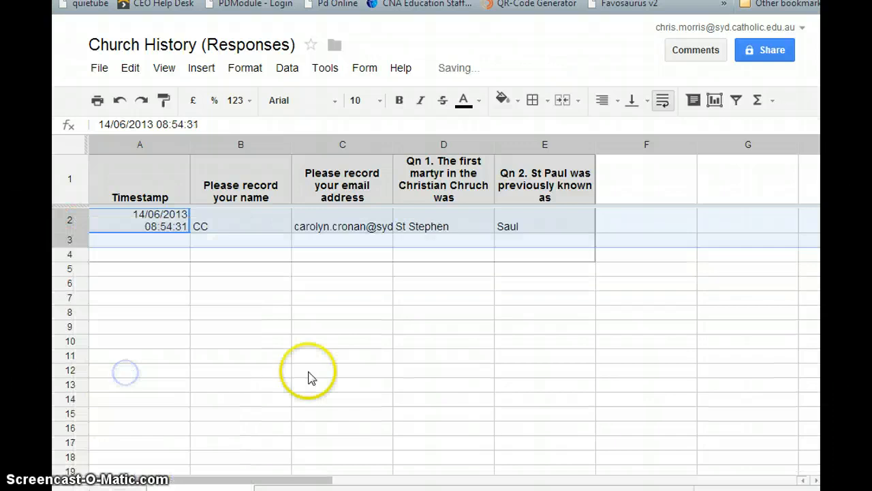
pyautogui.click(342, 297)
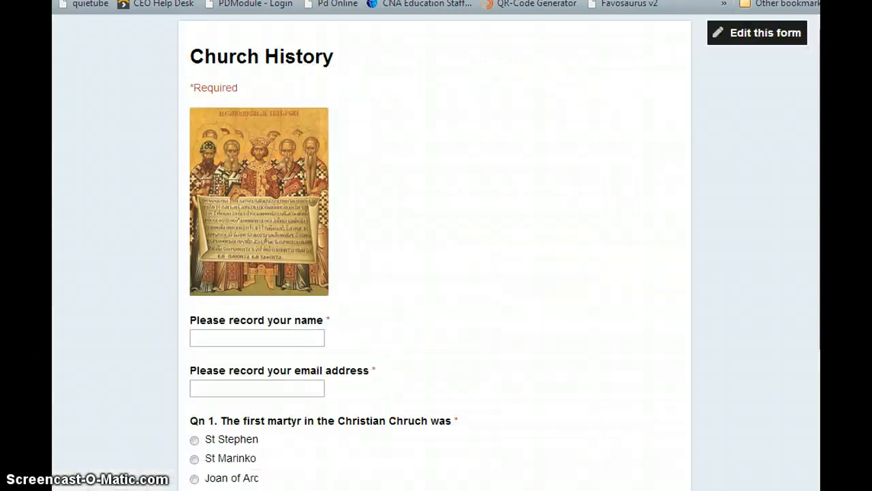
# - Fill in the name and email address fields on the live quiz
pyautogui.click(271, 335)
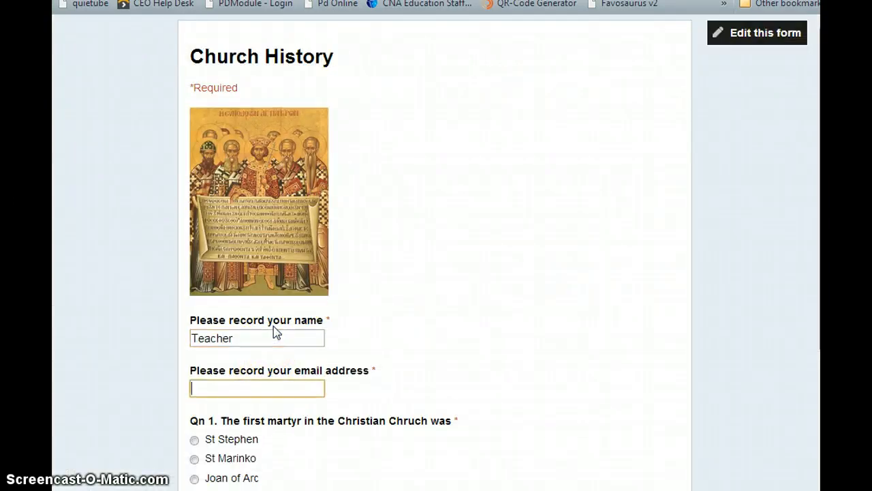
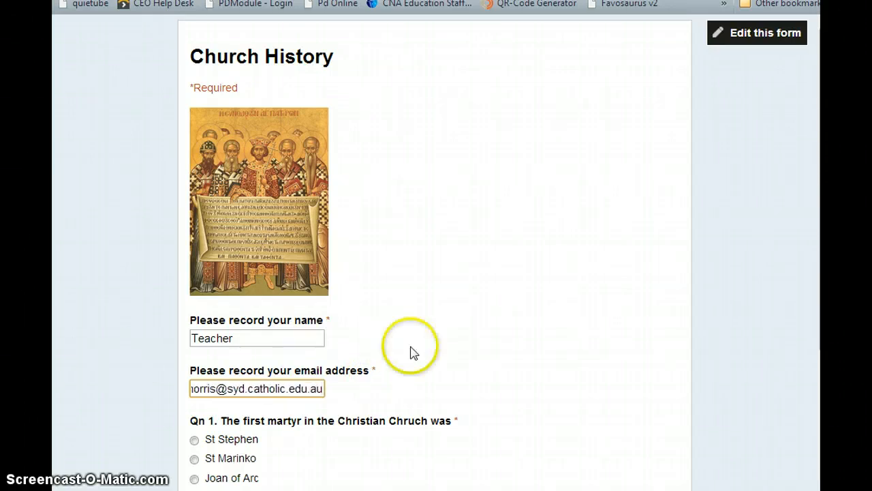
# - Answer Qn 1 with St Stephen and Qn 2 with Saul, submit, and check the responses sheet
pyautogui.scroll(-2, 411, 353)
pyautogui.click(194, 286)
pyautogui.scroll(-1, 301, 347)
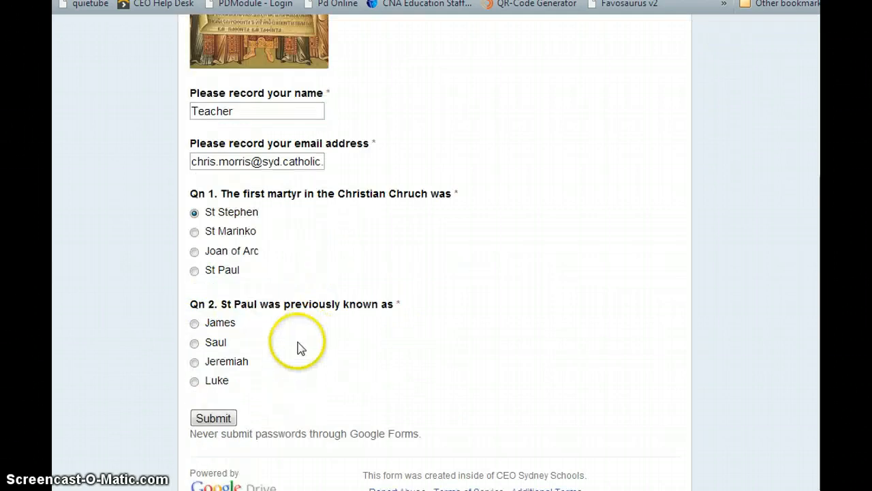
pyautogui.click(194, 342)
pyautogui.click(213, 417)
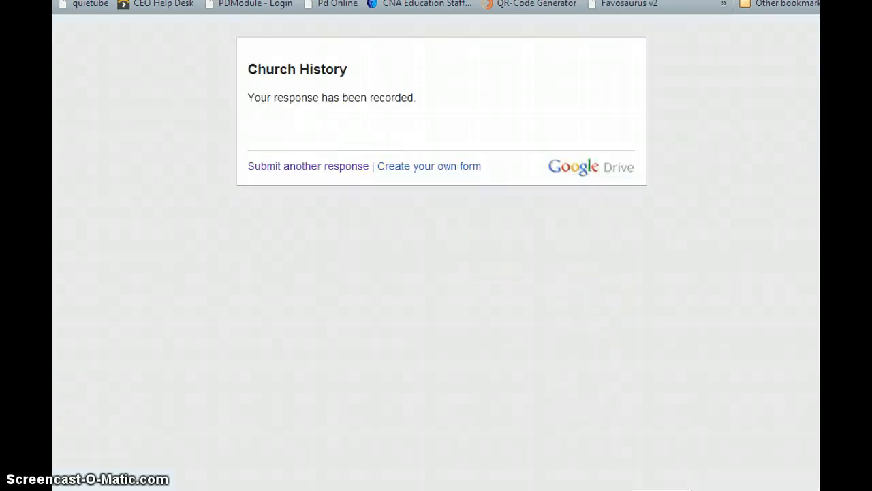
pyautogui.hotkey('ctrl', 'Tab')
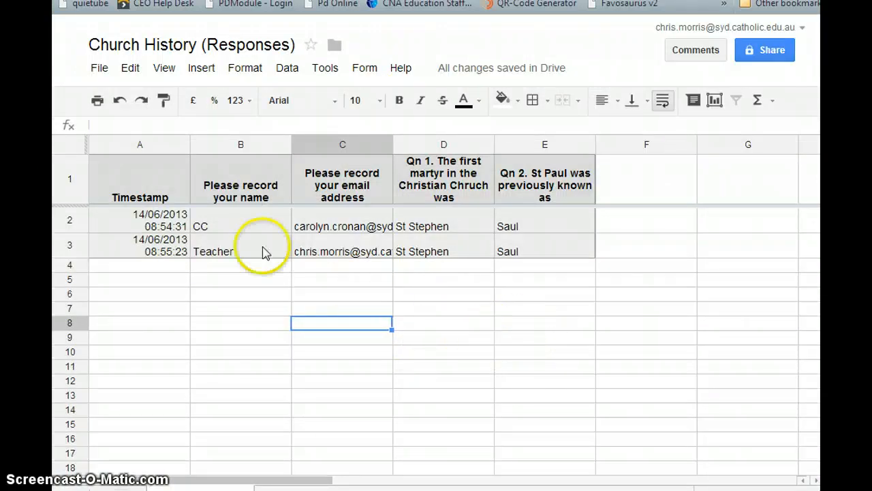
# - Open Tools > Script gallery over the Church History (Responses) spreadsheet
pyautogui.click(321, 71)
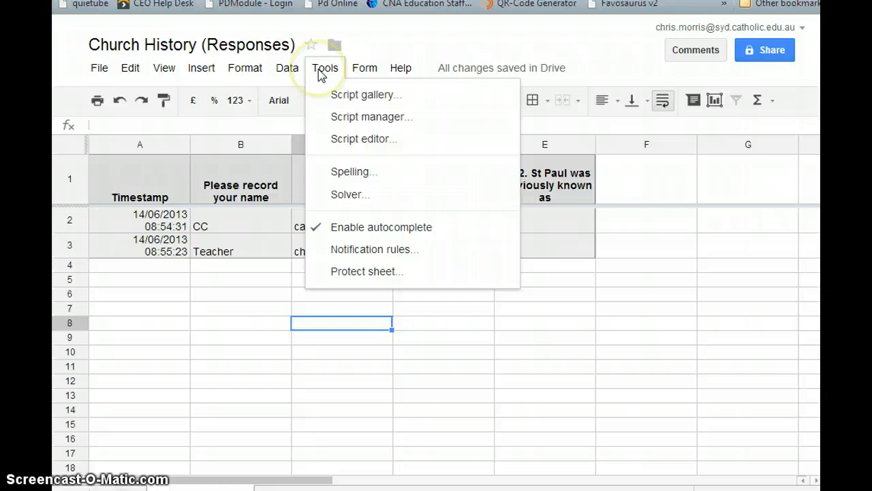
pyautogui.click(322, 71)
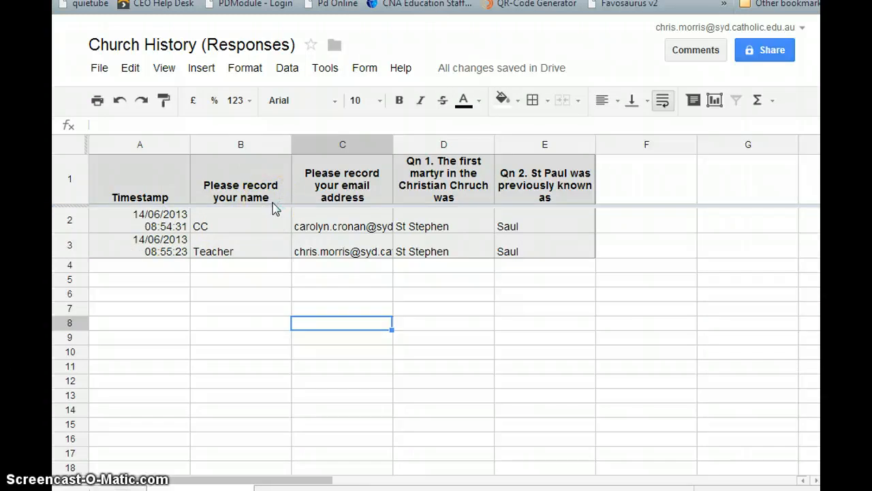
pyautogui.click(327, 75)
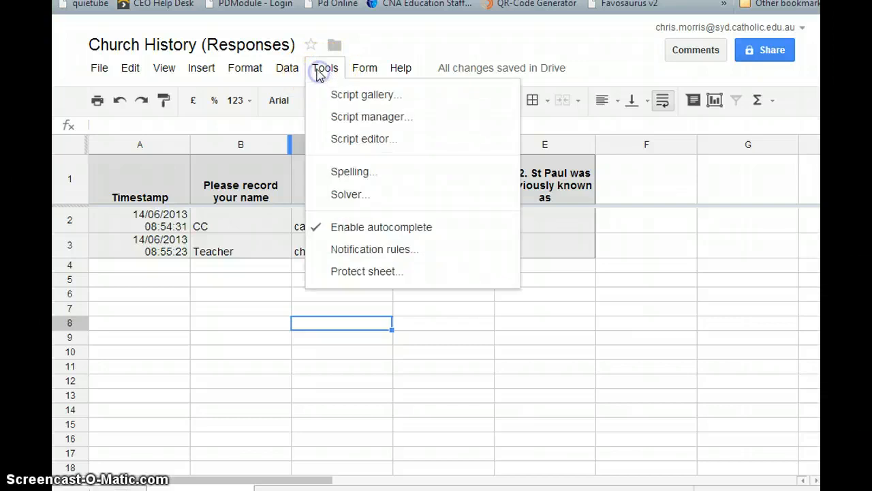
pyautogui.click(351, 104)
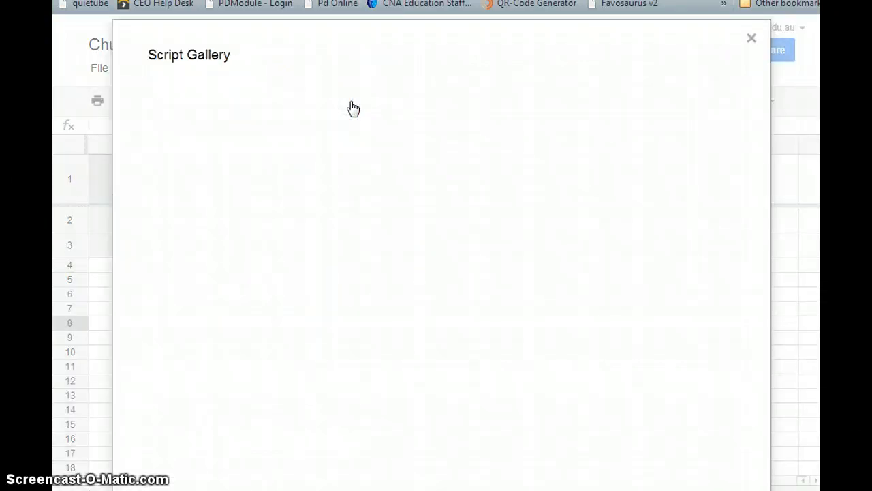
# - Install the Flubaroo script from the gallery, authorise it, and close the gallery
pyautogui.click(349, 96)
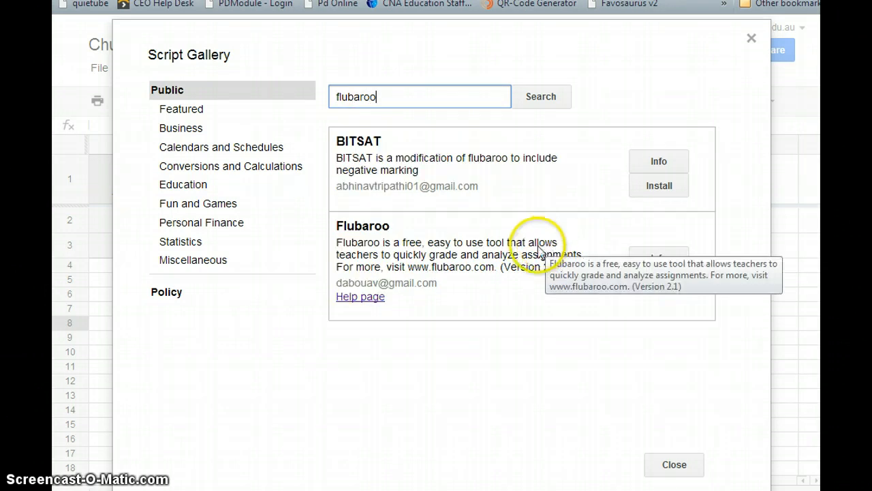
pyautogui.click(662, 285)
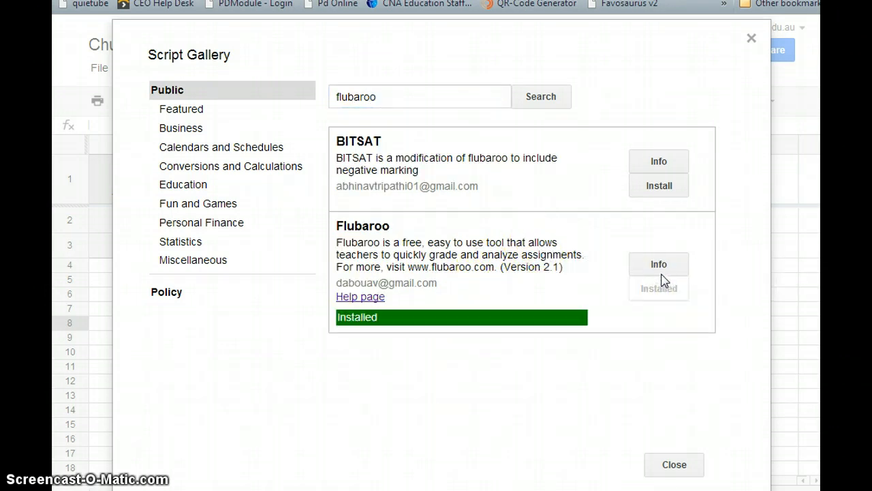
pyautogui.scroll(-1, 542, 283)
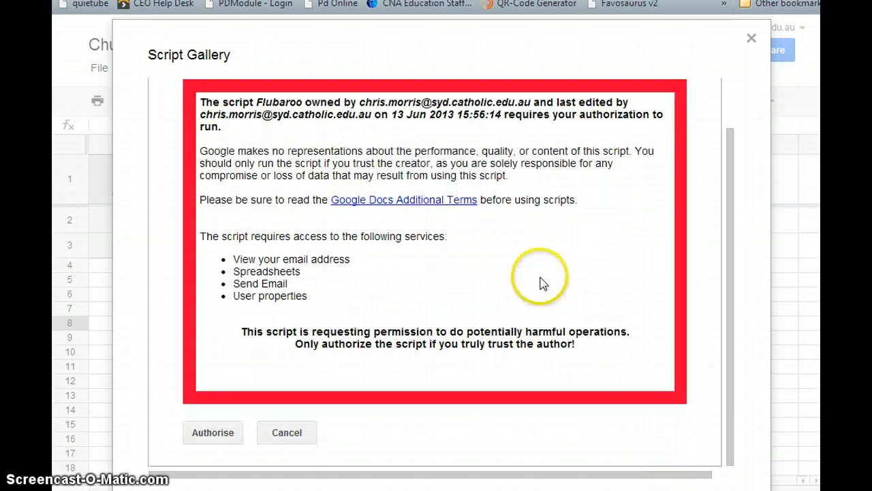
pyautogui.click(214, 440)
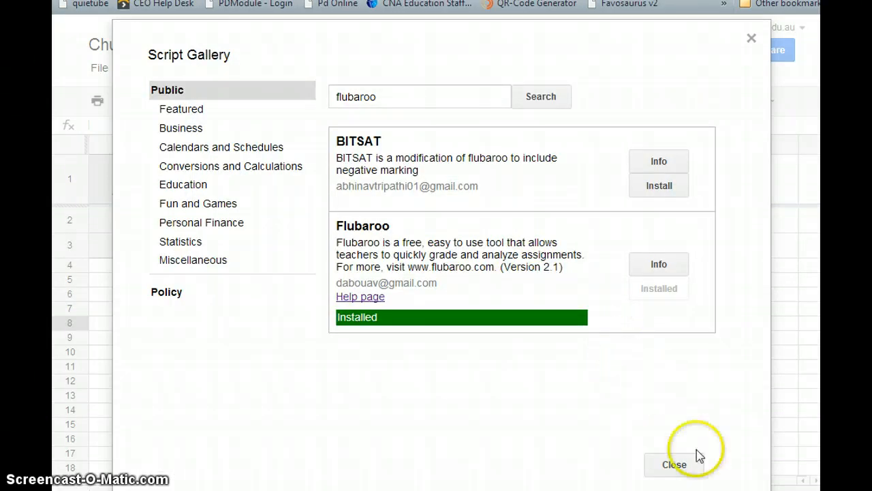
pyautogui.click(675, 465)
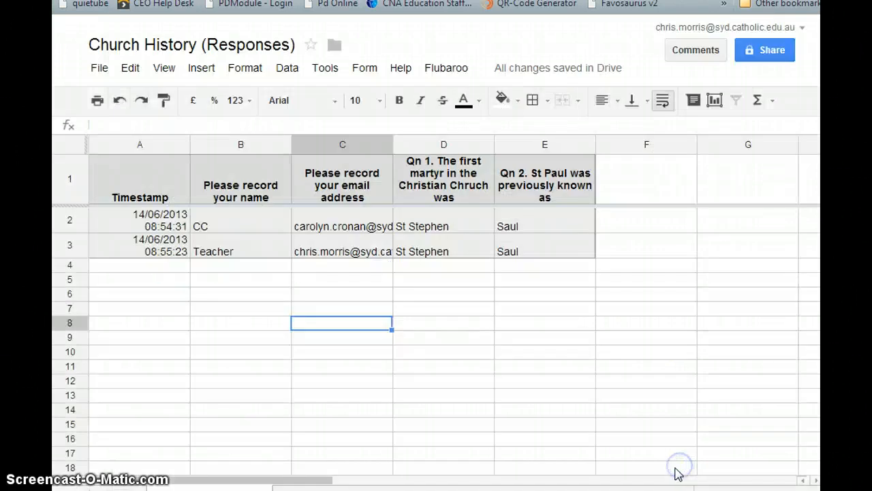
# - Run Flubaroo Grade Assignment, keeping name as student identifier and Qn 1 worth 1 point
pyautogui.click(445, 68)
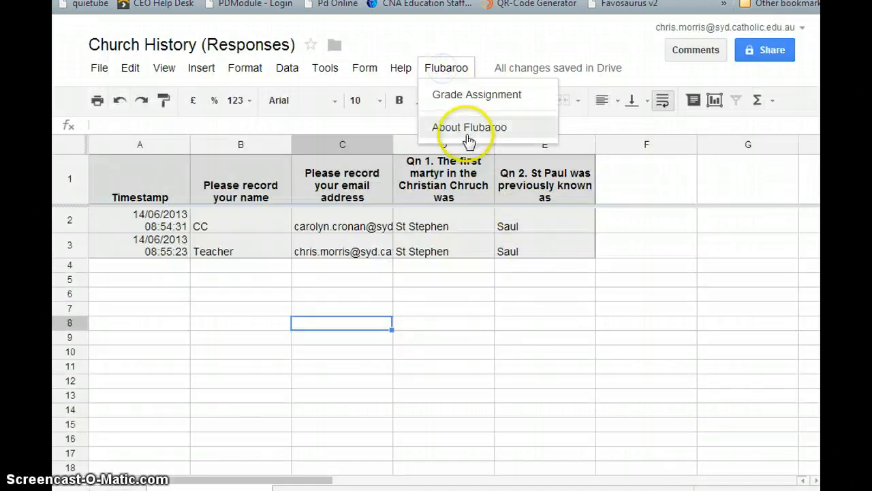
pyautogui.click(467, 100)
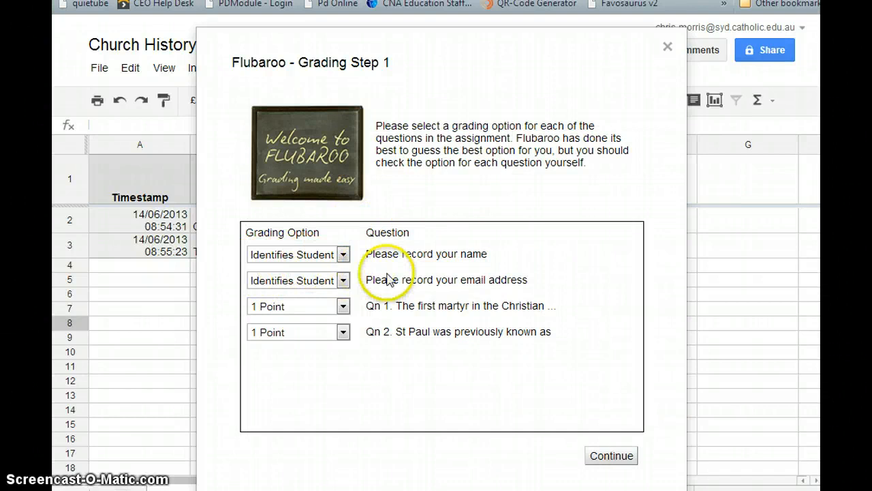
pyautogui.click(345, 256)
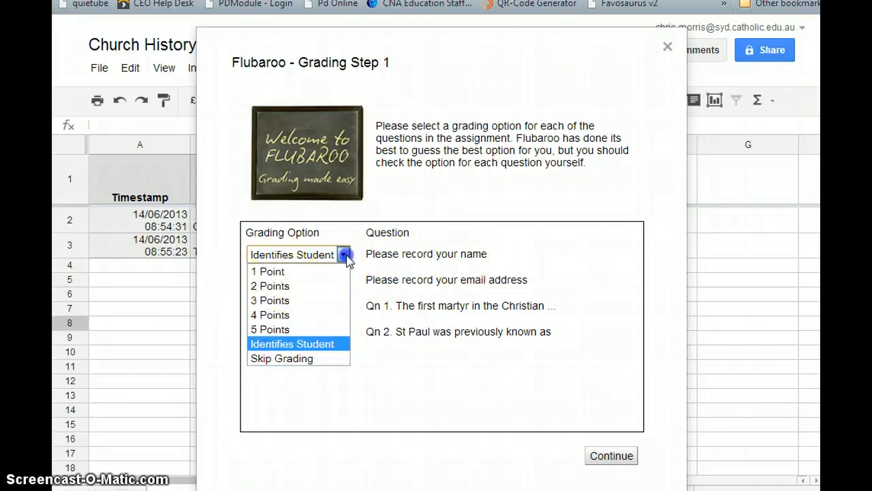
pyautogui.click(347, 257)
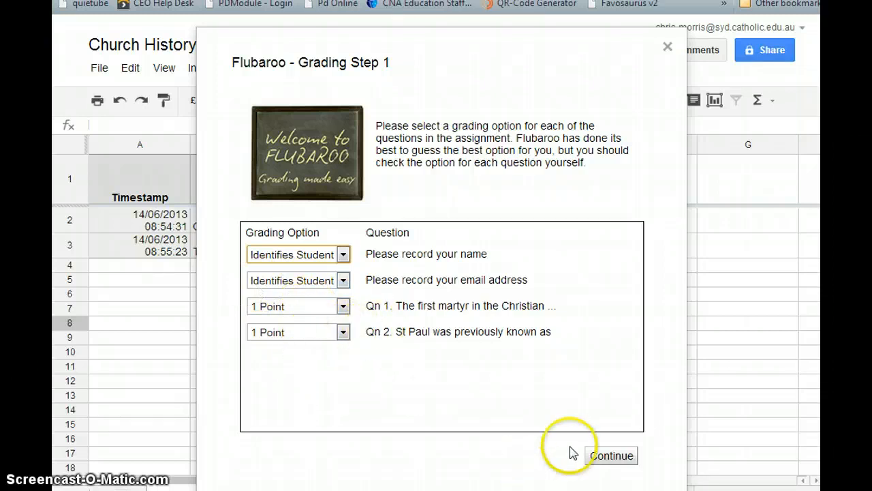
pyautogui.click(344, 306)
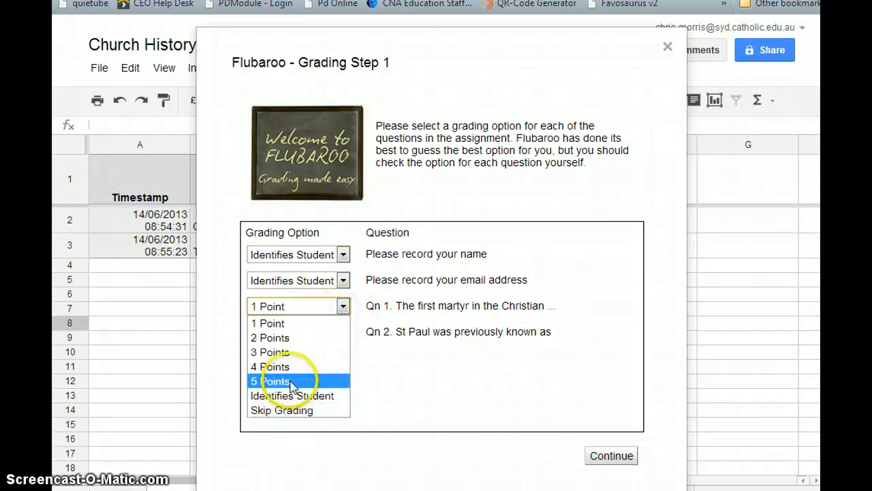
pyautogui.click(343, 306)
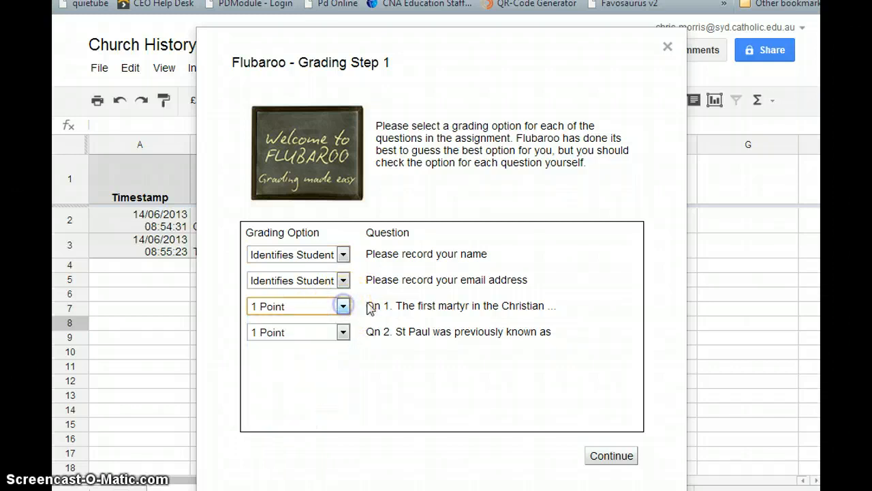
pyautogui.click(605, 456)
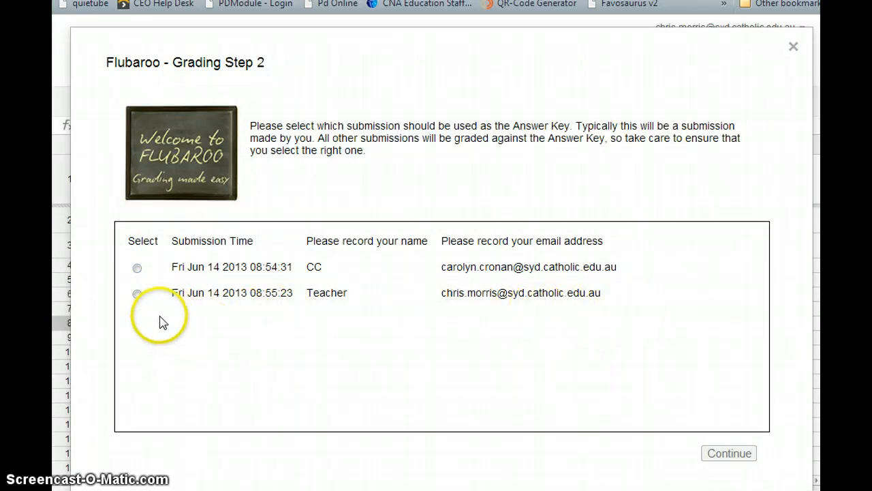
# - Pick the Teacher submission as the answer key and run the grading
pyautogui.click(137, 294)
pyautogui.click(730, 454)
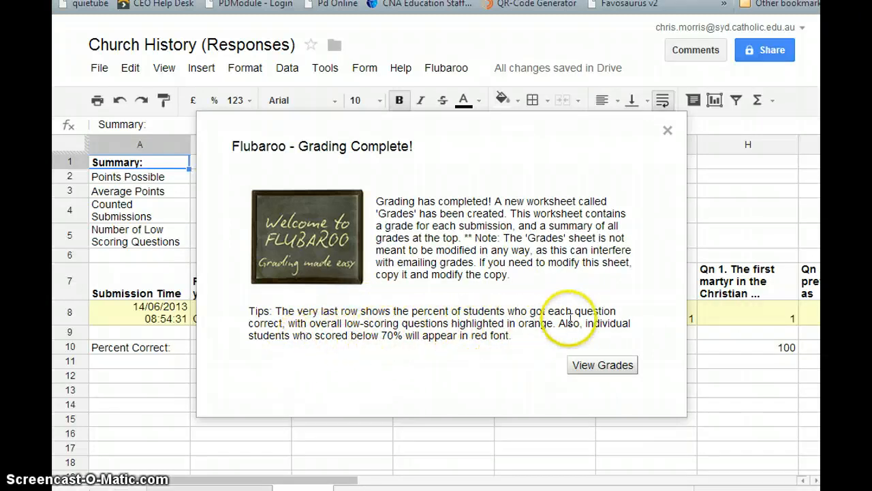
# - View the Grades sheet and scroll through it to check CC's 2 of 2 points (100%)
pyautogui.click(603, 367)
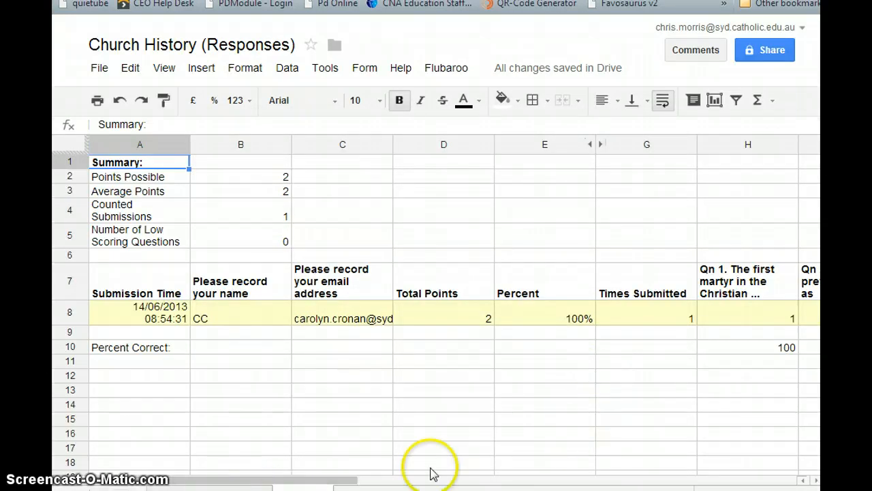
pyautogui.scroll(-2, 494, 387)
pyautogui.scroll(-1, 484, 405)
pyautogui.scroll(3, 769, 292)
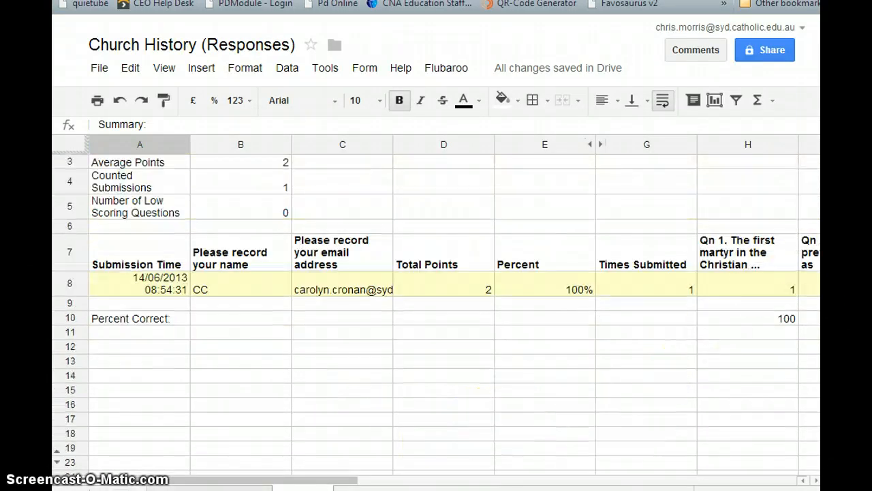
pyautogui.scroll(-3, 141, 448)
pyautogui.scroll(4, 140, 448)
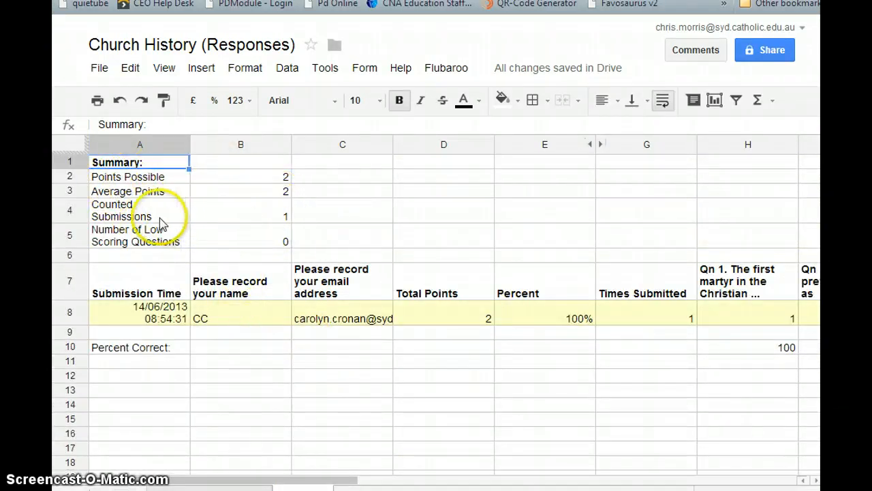
pyautogui.moveTo(353, 478); pyautogui.dragTo(441, 483)
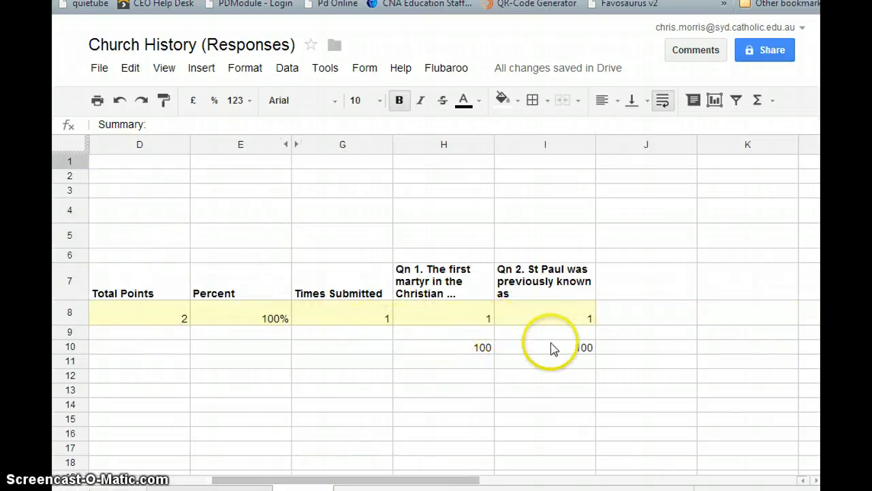
pyautogui.moveTo(362, 477); pyautogui.dragTo(162, 469)
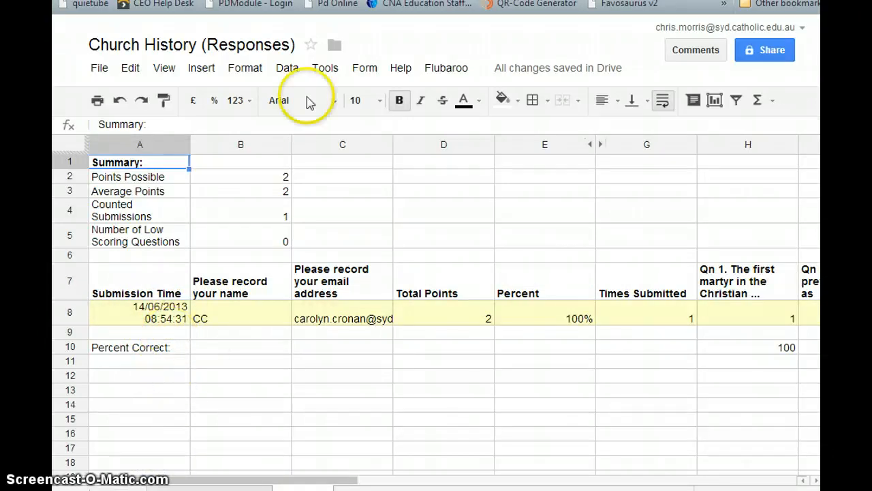
# - Start another form response and fill in the student's email address from the suggestion
pyautogui.hotkey('ctrl', 'shift', 'Tab')
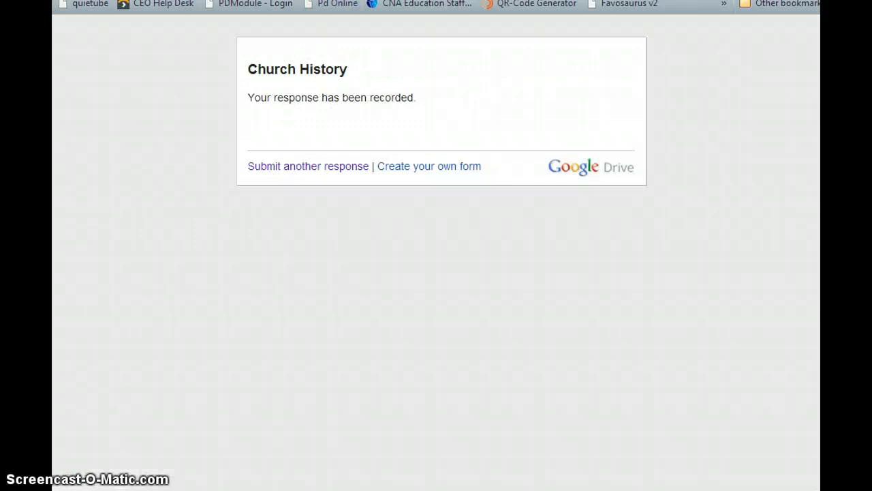
pyautogui.click(323, 172)
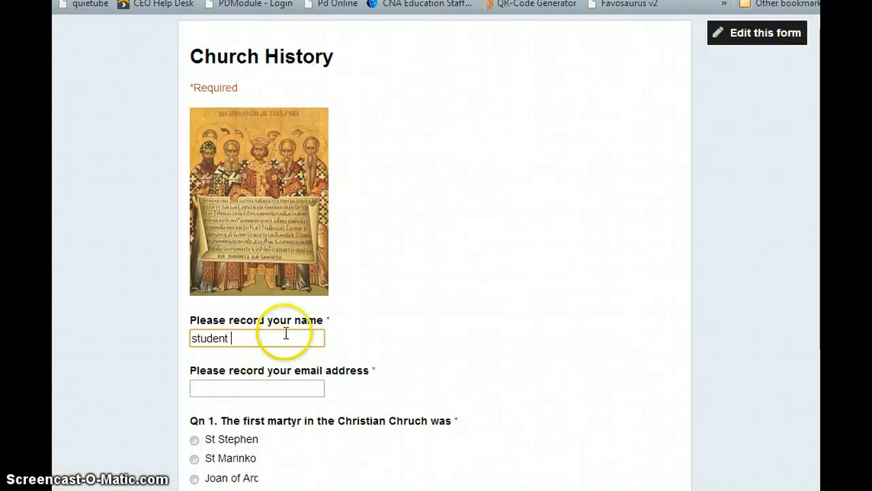
pyautogui.press('Tab')
pyautogui.write('ch')
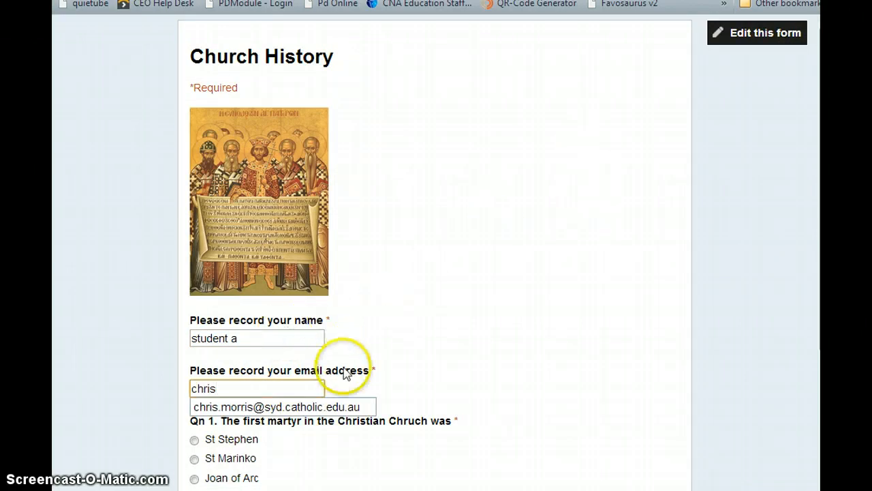
pyautogui.click(334, 407)
# - Answer St Marinko for Qn 1 and James for Qn 2, then submit
pyautogui.scroll(-2, 289, 334)
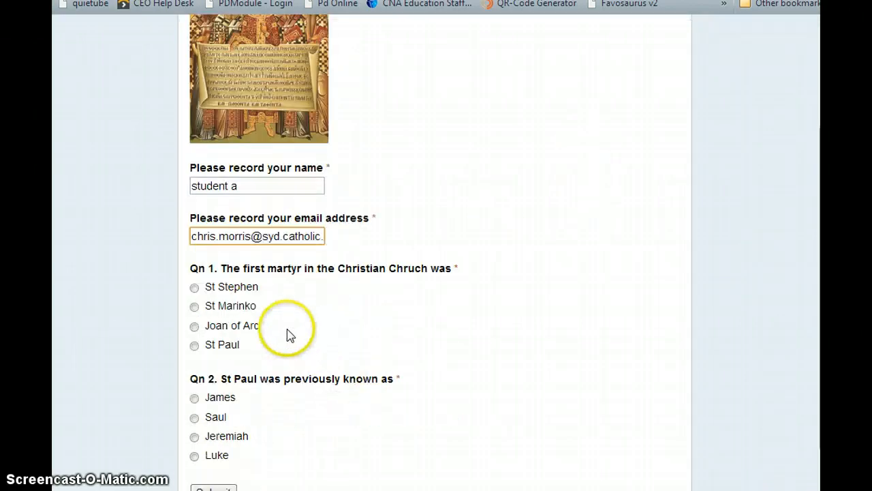
pyautogui.click(194, 306)
pyautogui.scroll(-1, 259, 332)
pyautogui.click(195, 323)
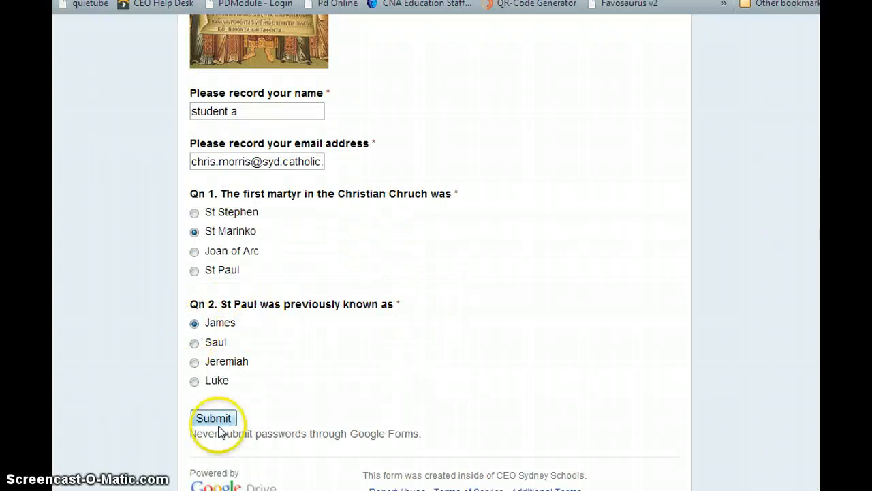
pyautogui.click(214, 419)
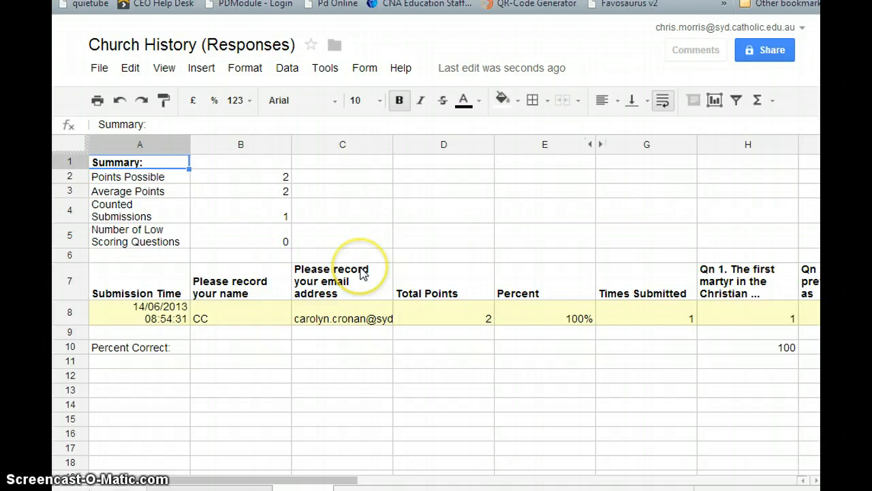
# - Rerun Flubaroo Grade Assignment, replace the existing grades, and keep the default question options
pyautogui.scroll(-1, 246, 409)
pyautogui.scroll(-3, 225, 423)
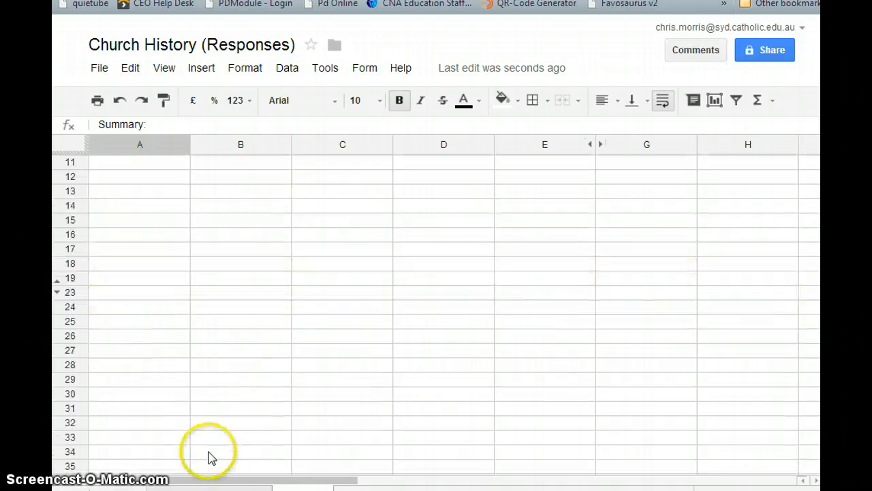
pyautogui.scroll(4, 232, 409)
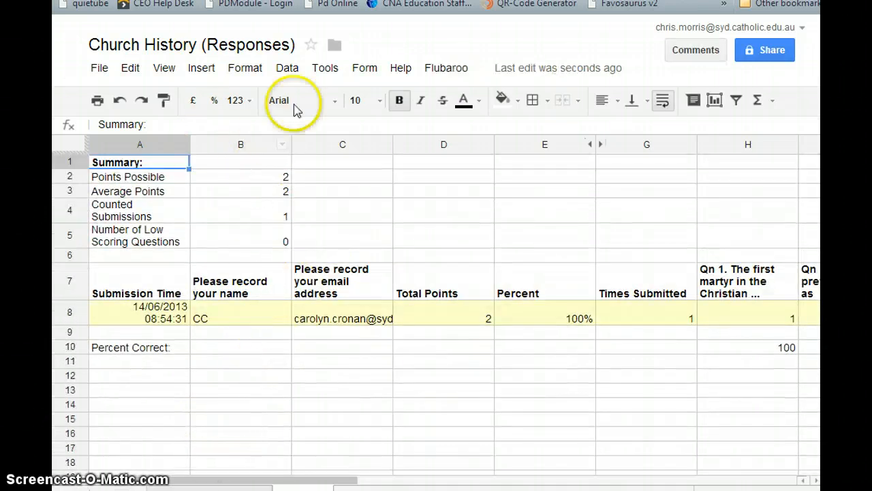
pyautogui.click(436, 66)
pyautogui.click(444, 95)
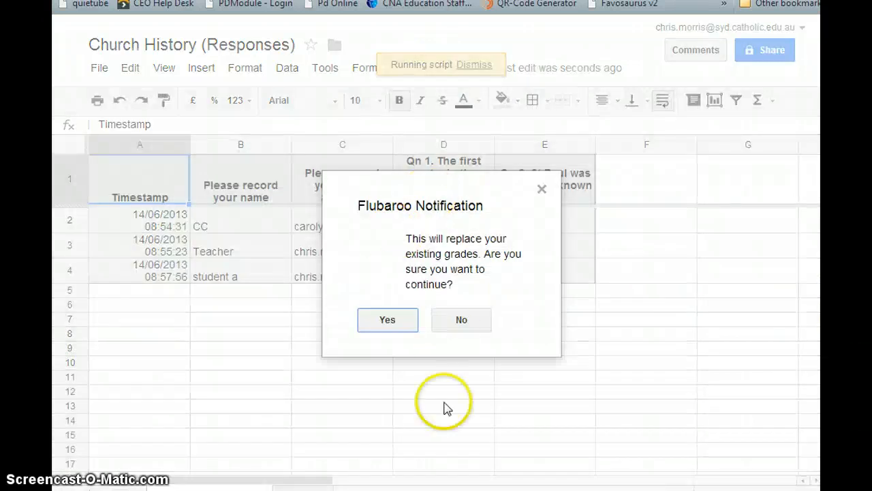
pyautogui.click(386, 320)
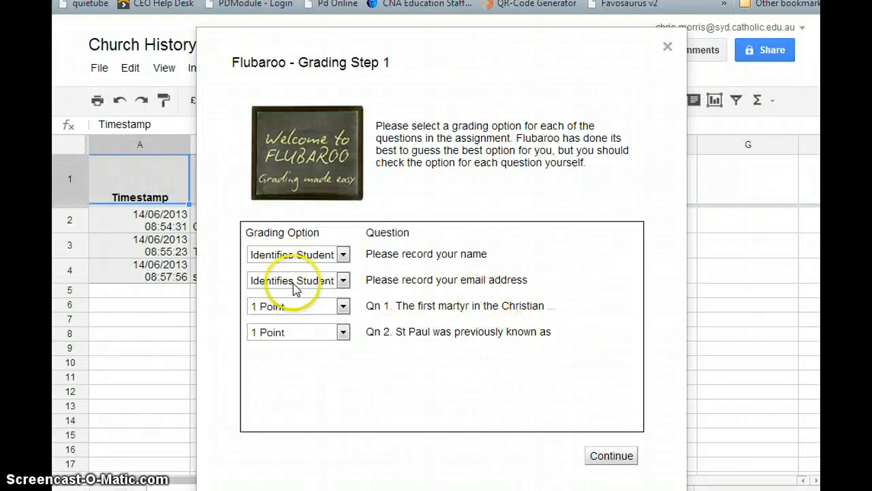
pyautogui.click(621, 458)
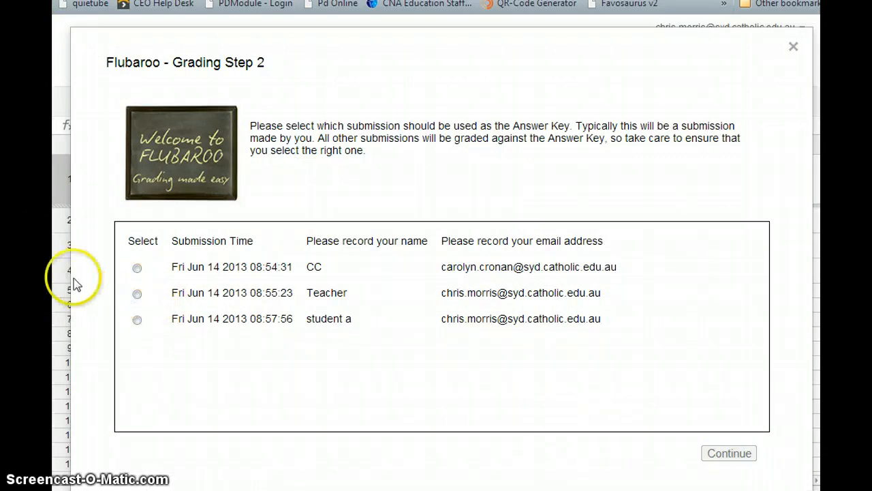
# - Grade all three submissions against the Teacher answer key and wait for completion
pyautogui.click(137, 293)
pyautogui.click(729, 453)
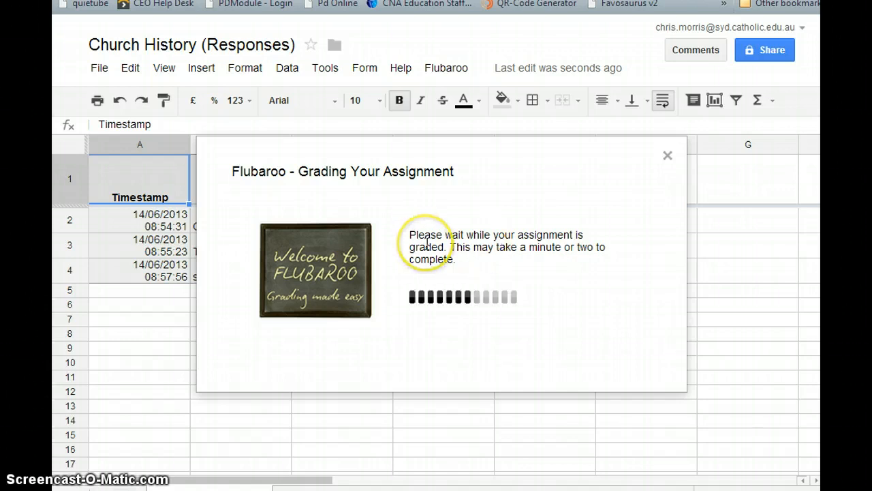
pyautogui.click(536, 350)
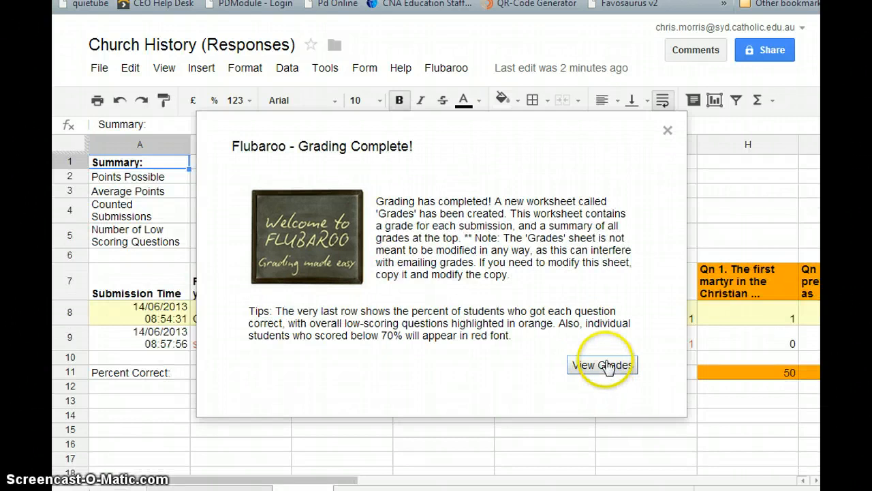
# - View the new grades and scroll across the question columns: new submission 0%, each question 50%
pyautogui.click(604, 366)
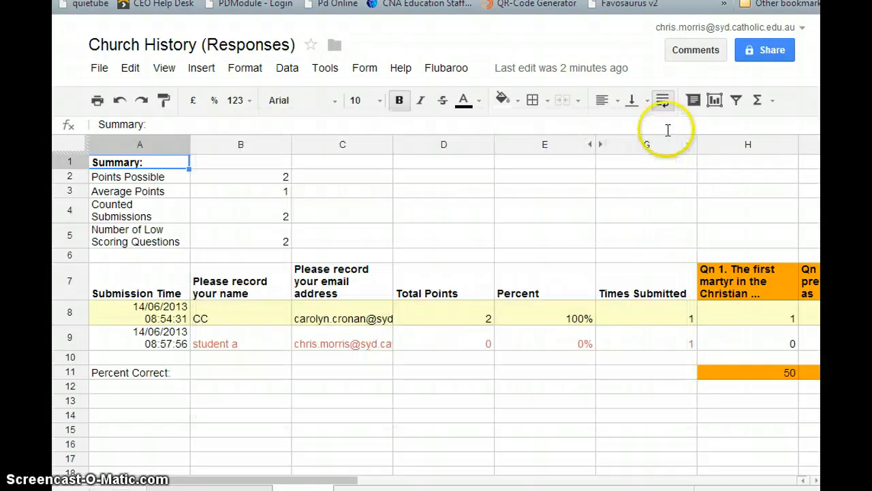
pyautogui.moveTo(341, 480); pyautogui.dragTo(412, 481)
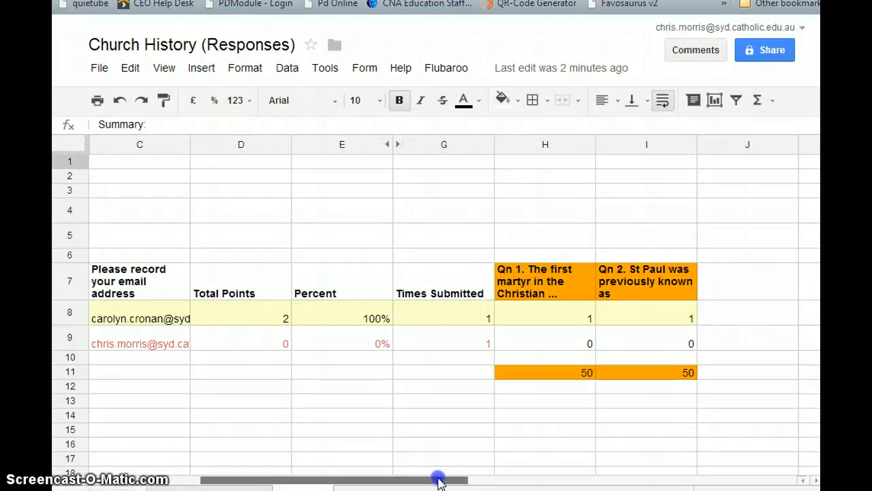
pyautogui.moveTo(439, 481); pyautogui.dragTo(444, 481)
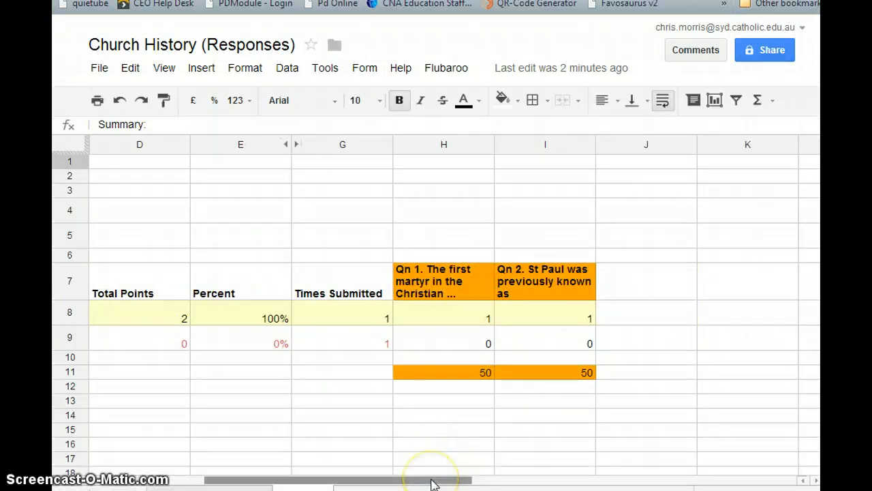
pyautogui.moveTo(431, 484); pyautogui.dragTo(414, 473)
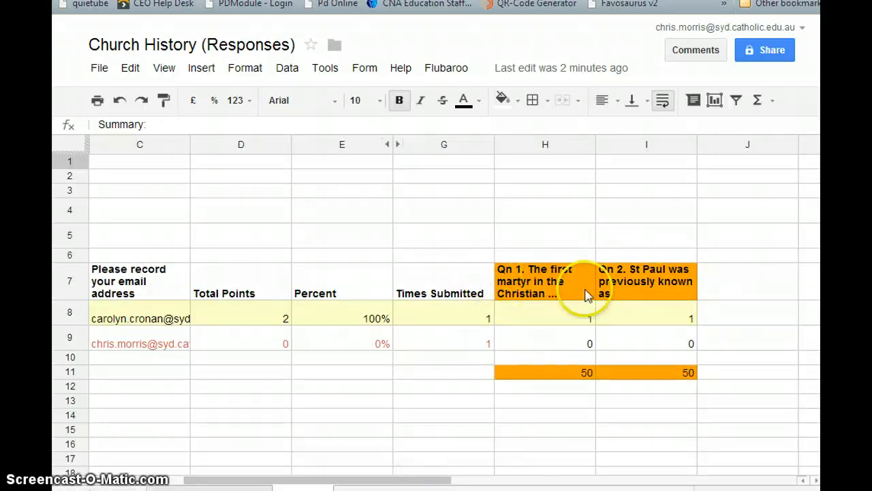
pyautogui.moveTo(388, 486); pyautogui.dragTo(295, 474)
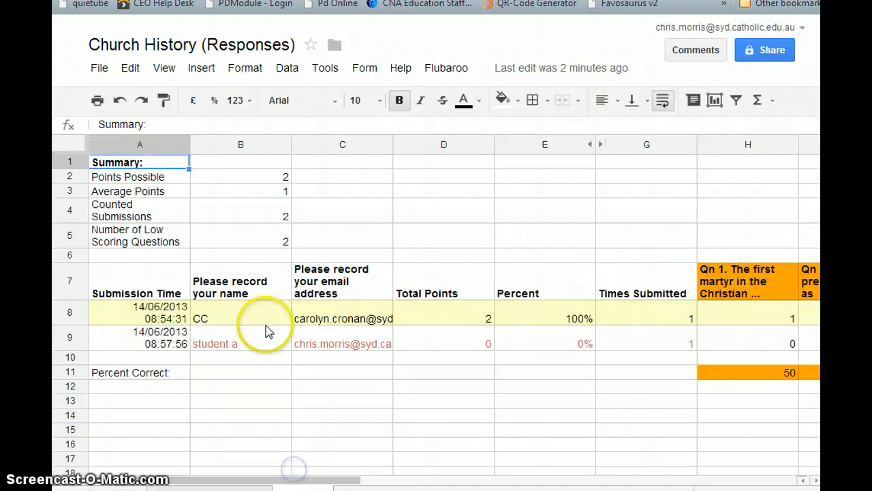
pyautogui.moveTo(235, 479); pyautogui.dragTo(672, 480)
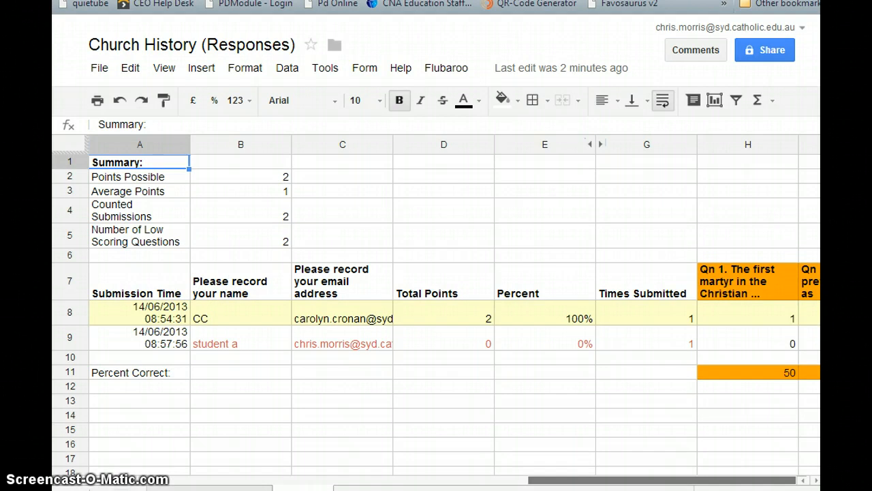
pyautogui.click(449, 69)
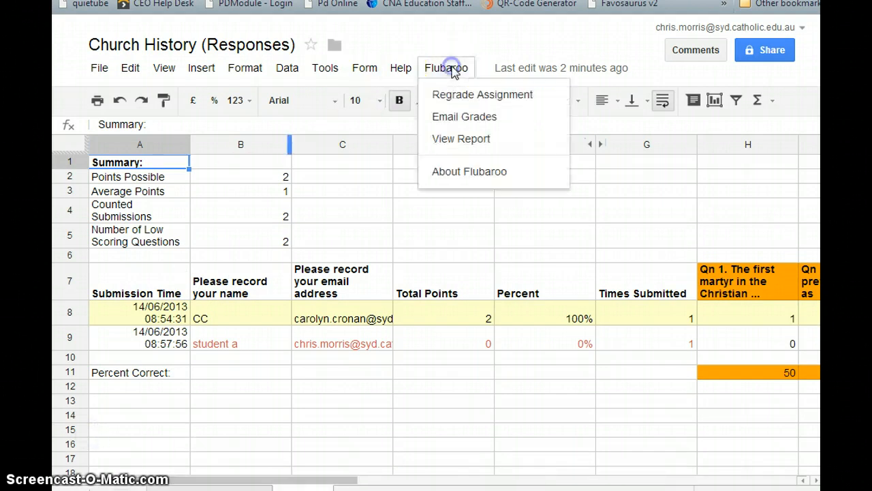
# - Email grades with the answer key and message 'Please xheck your responses', then switch to Gmail
pyautogui.click(478, 118)
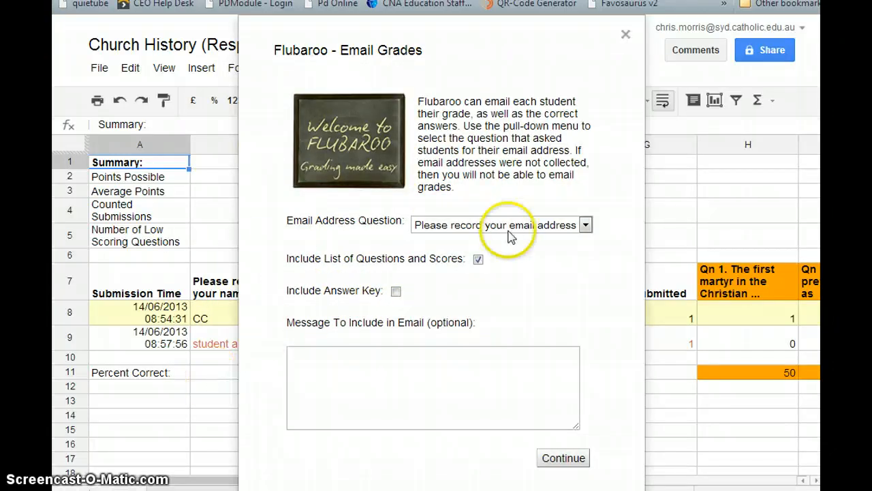
pyautogui.click(512, 229)
pyautogui.click(487, 253)
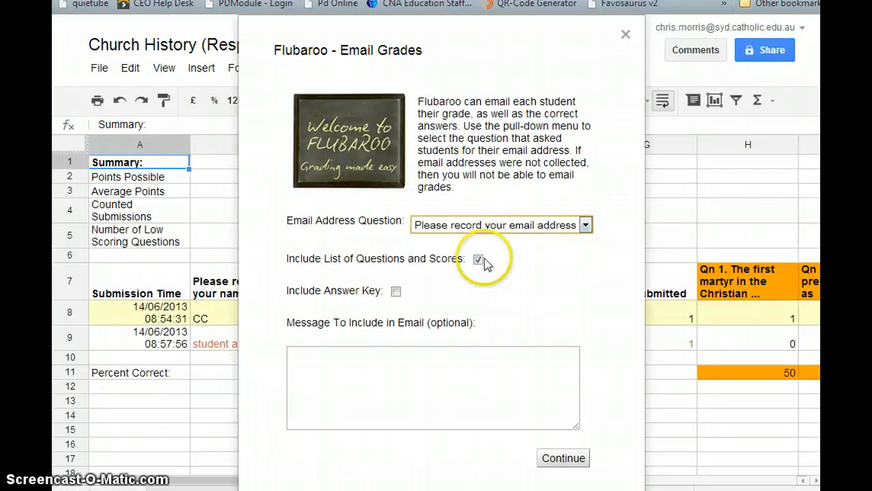
pyautogui.click(395, 292)
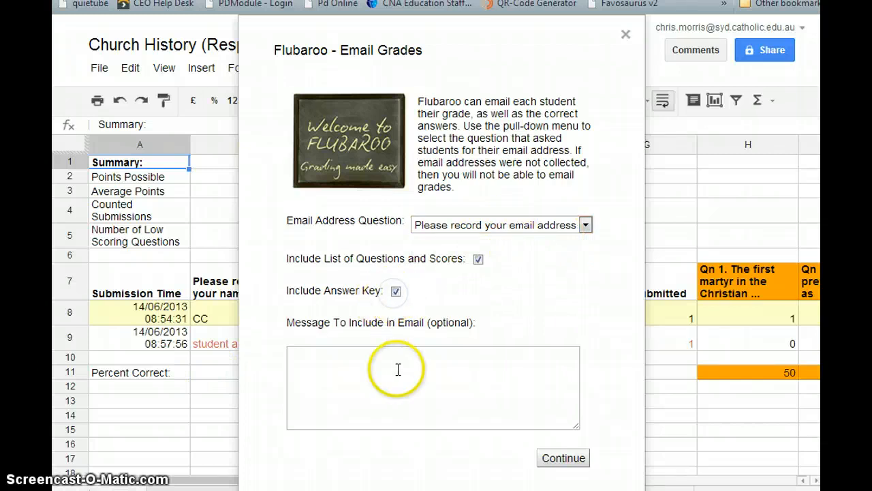
pyautogui.click(398, 366)
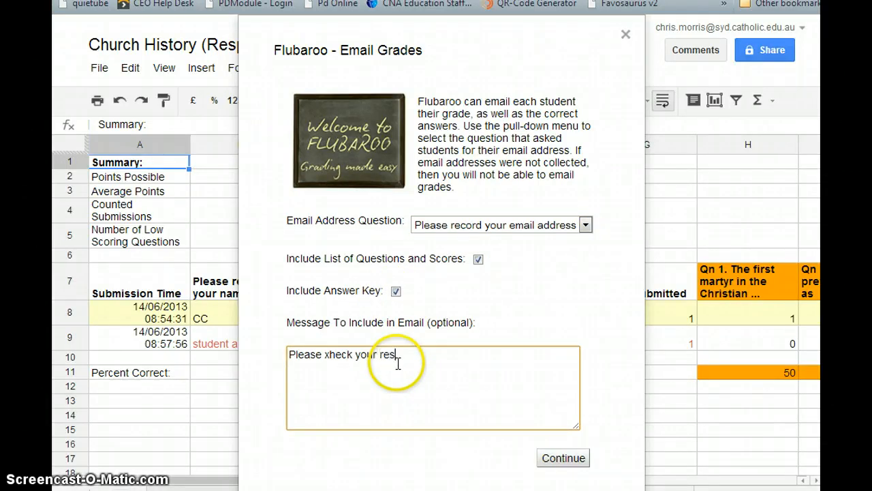
pyautogui.write('Please xheck your responses')
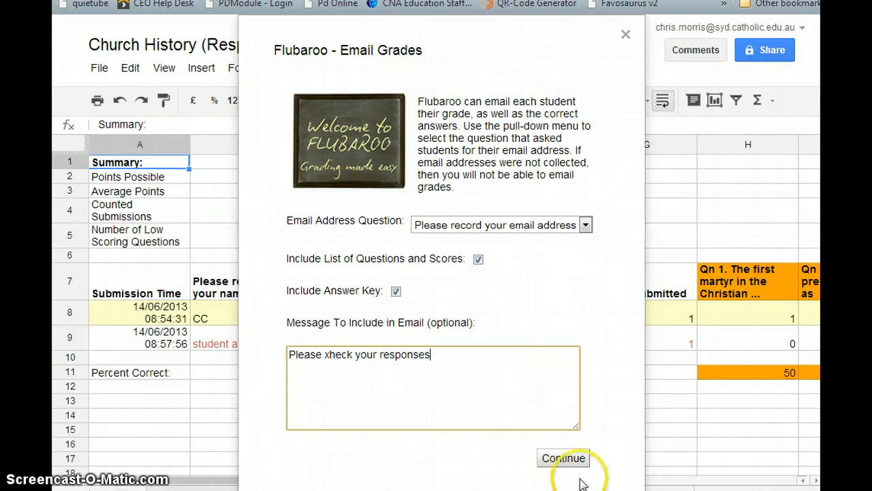
pyautogui.click(568, 459)
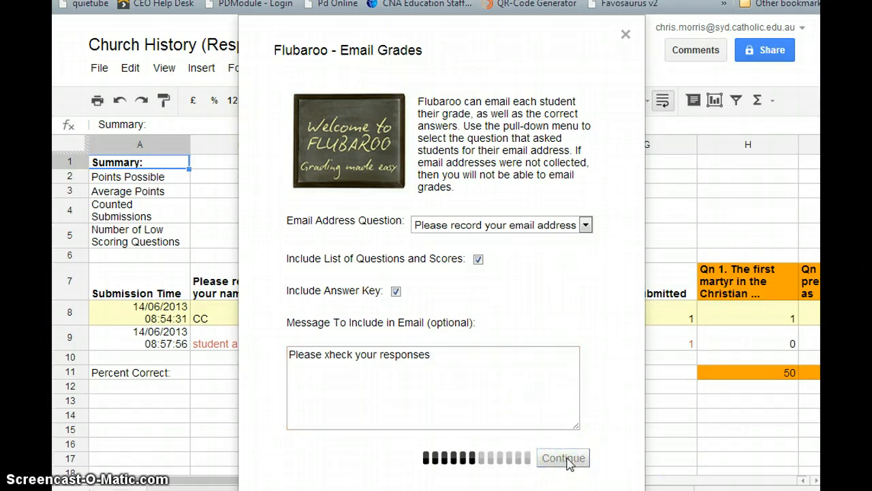
pyautogui.click(398, 310)
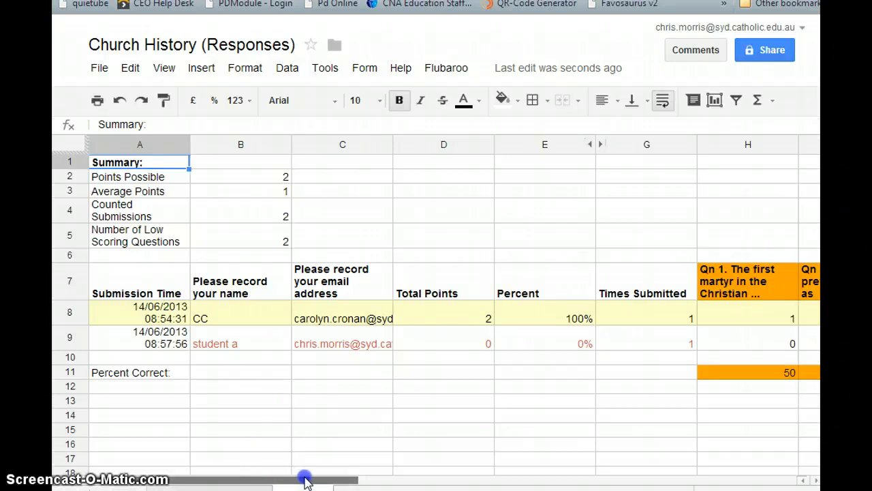
pyautogui.hotkey('ctrl', 'Tab')
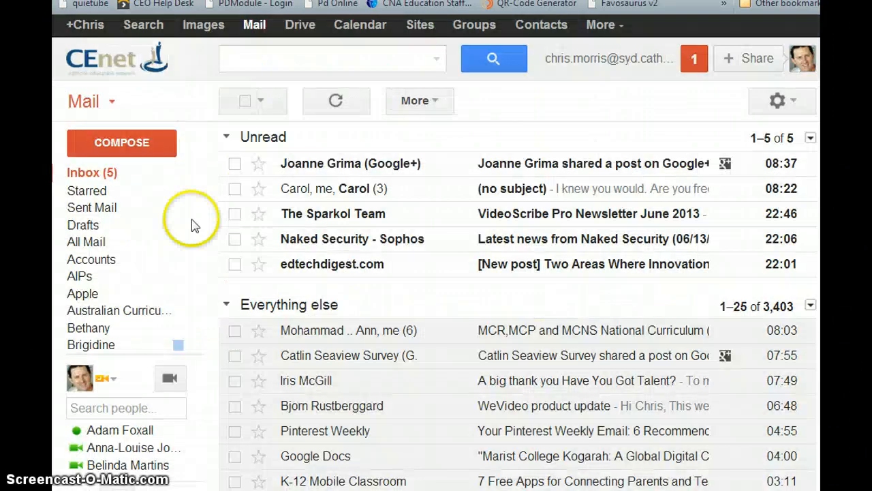
# - Refresh the Gmail inbox and read the 'Record of grades emailed' message: 2 students graded, averaging 1 of 2 points
pyautogui.click(113, 175)
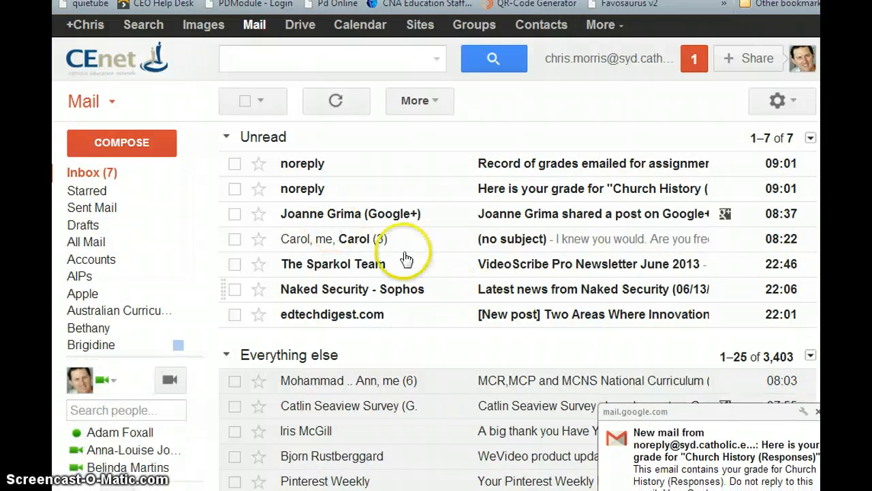
pyautogui.click(518, 174)
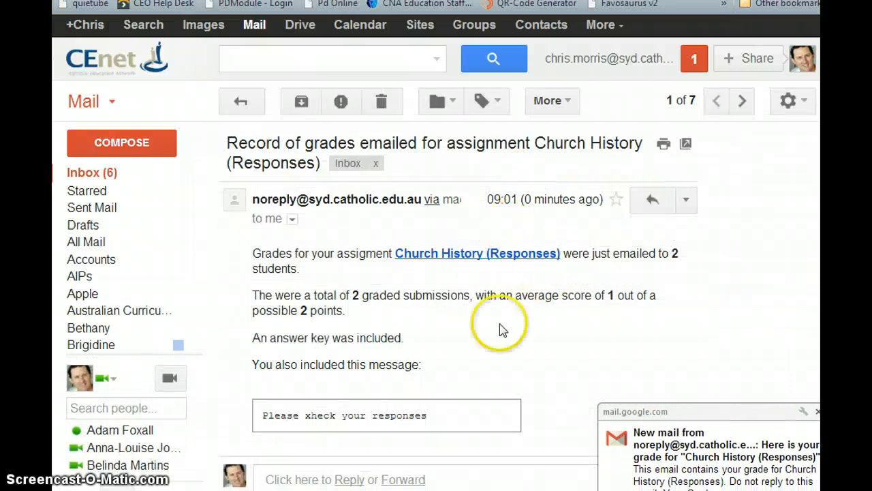
pyautogui.scroll(-2, 502, 331)
pyautogui.scroll(2, 379, 330)
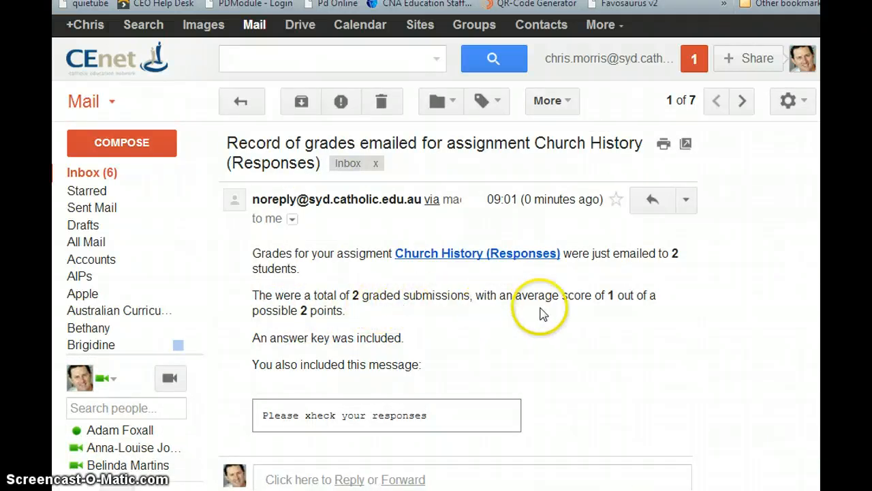
pyautogui.scroll(-1, 619, 329)
pyautogui.scroll(-2, 617, 330)
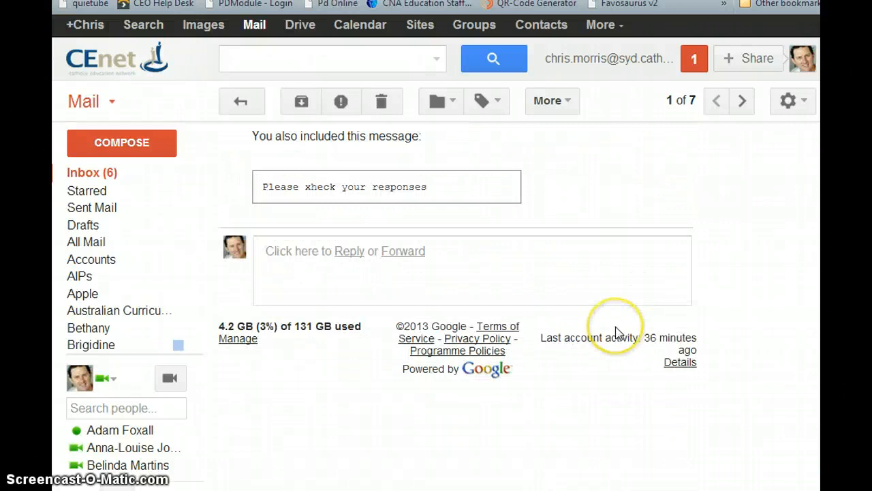
pyautogui.scroll(3, 616, 331)
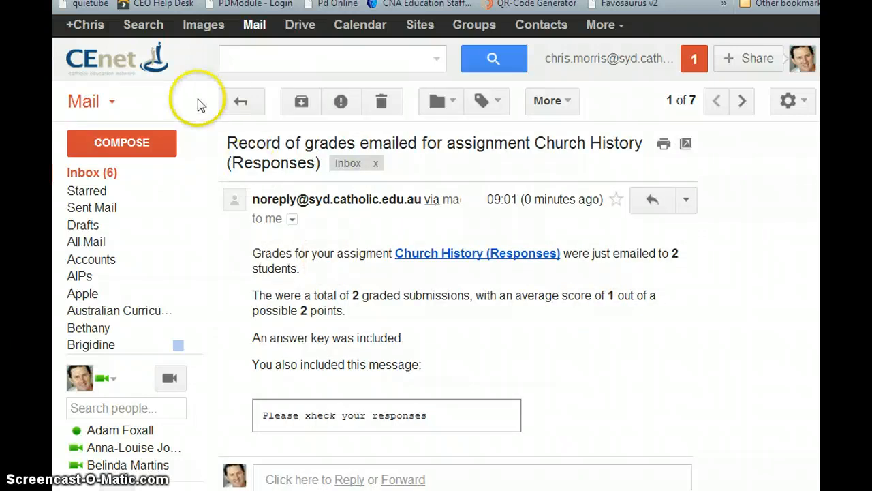